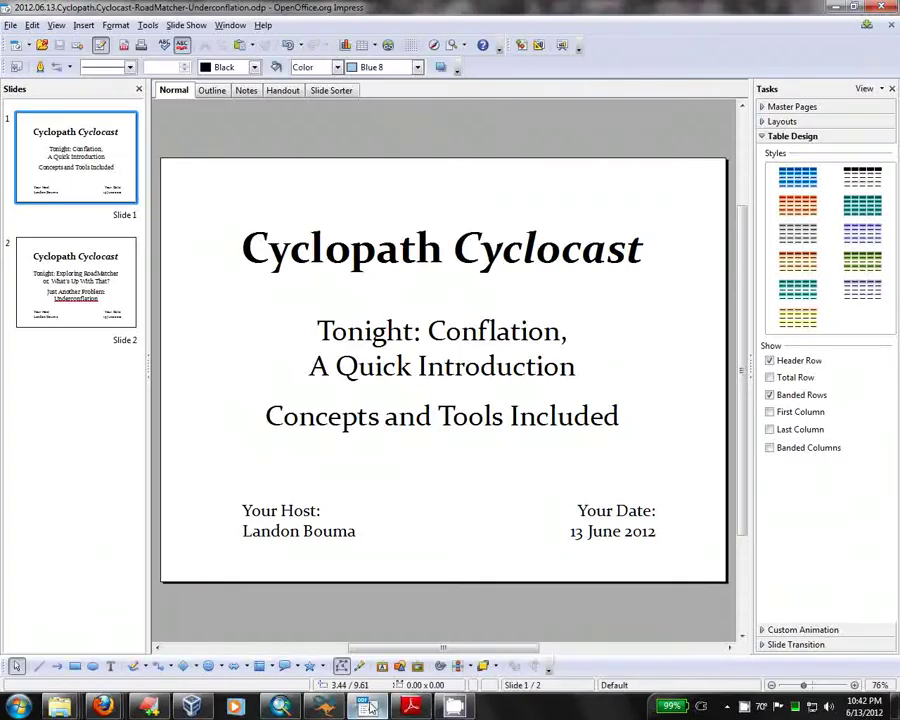
Make the Fedora VM full screen, then in Firefox go from Google Books conflation to Wikipedia's Conflation article
left_click(368, 708)
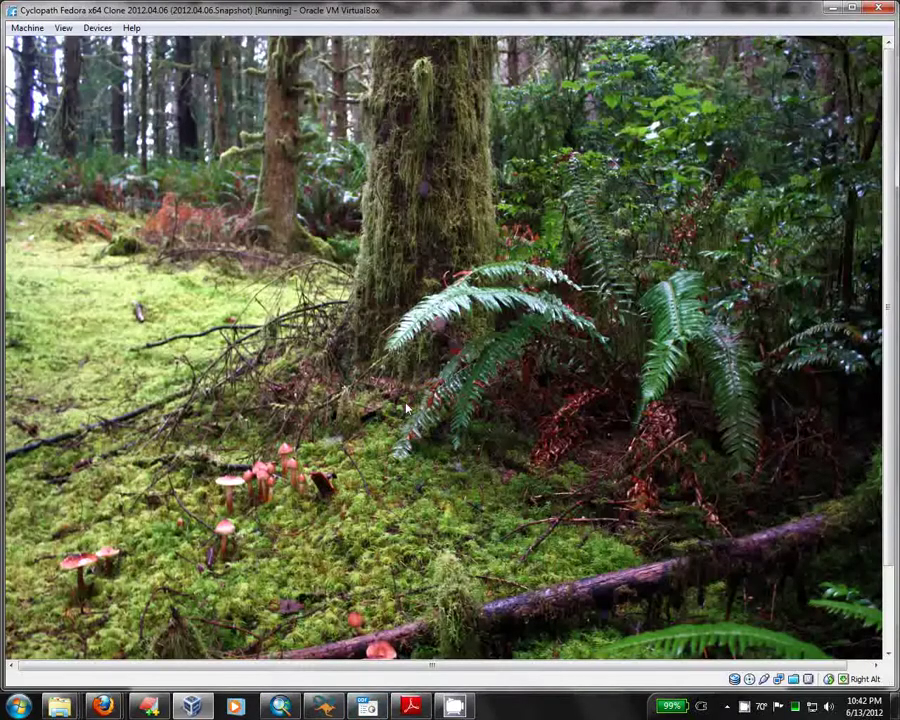
key("Alt_R+f")
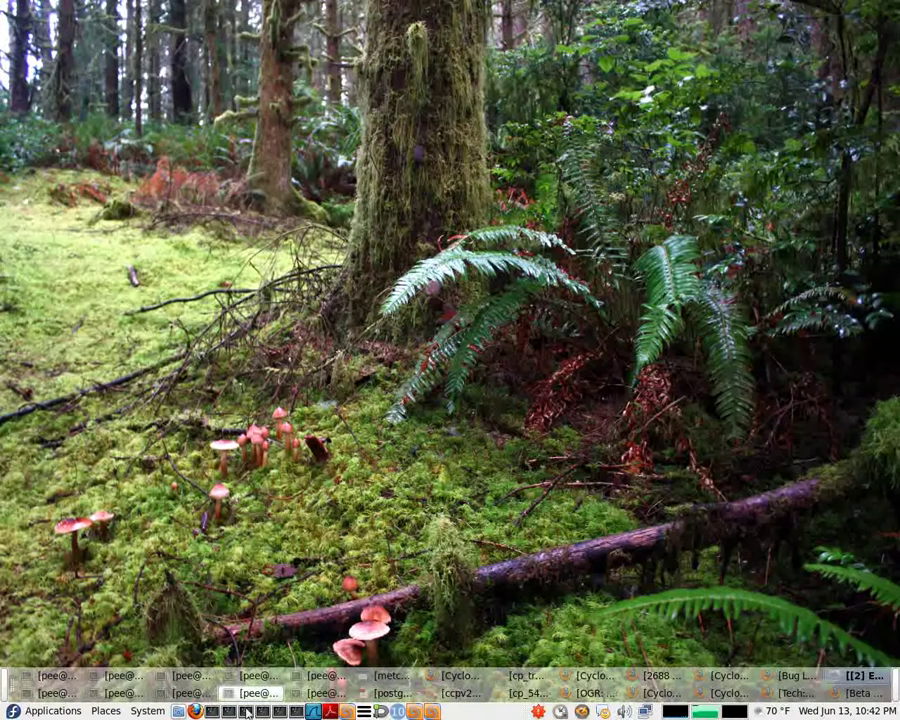
left_click(466, 678)
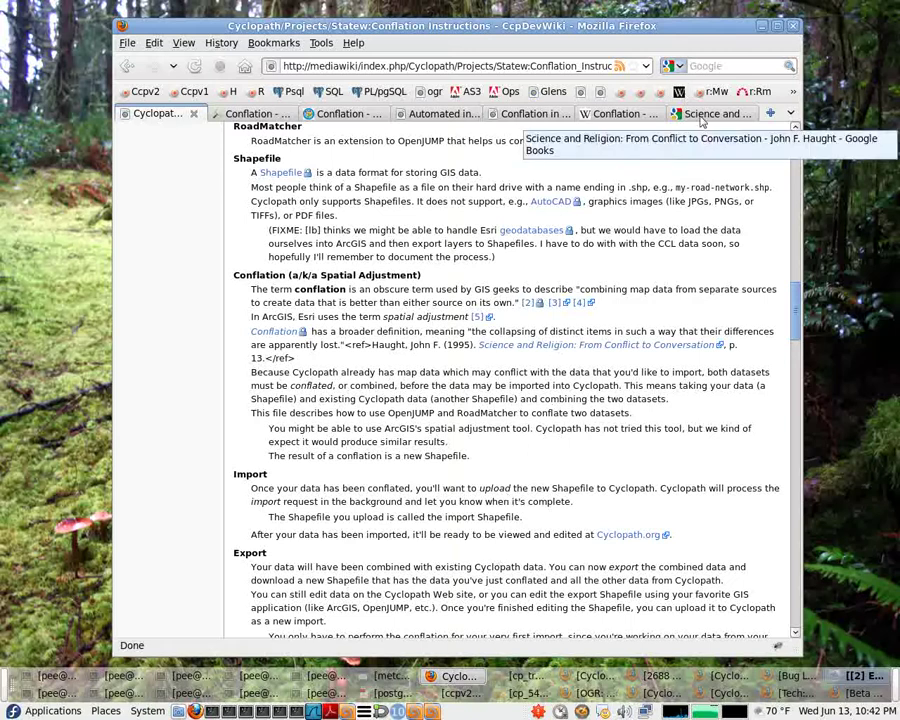
left_click(703, 117)
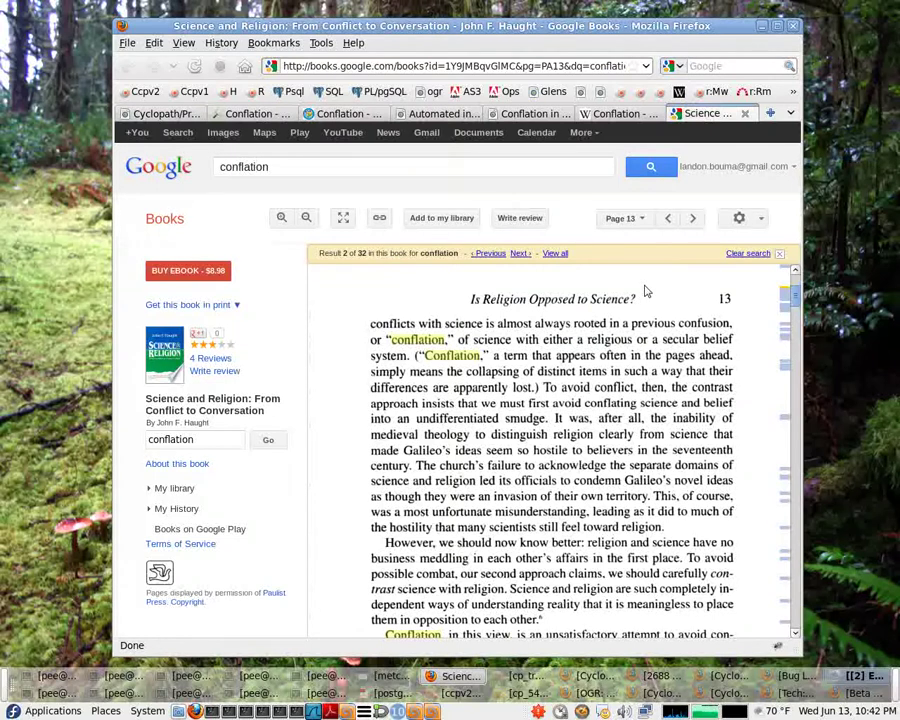
left_click(600, 117)
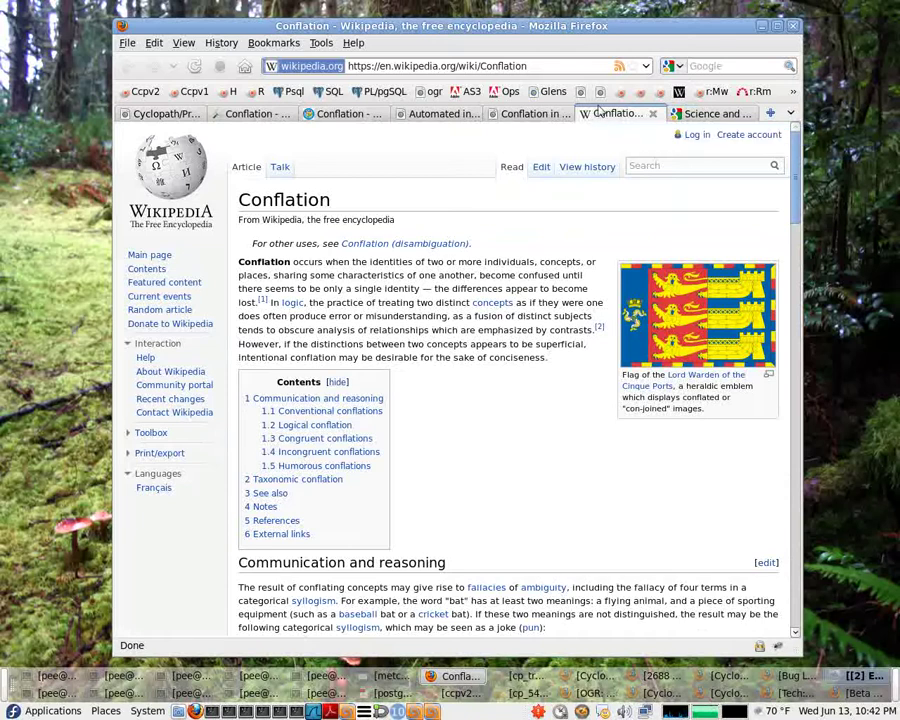
Step through the ESRI forum, ConfleX, GIS Wiki and OpenStreetMap Wiki conflation pages in turn
left_click(530, 114)
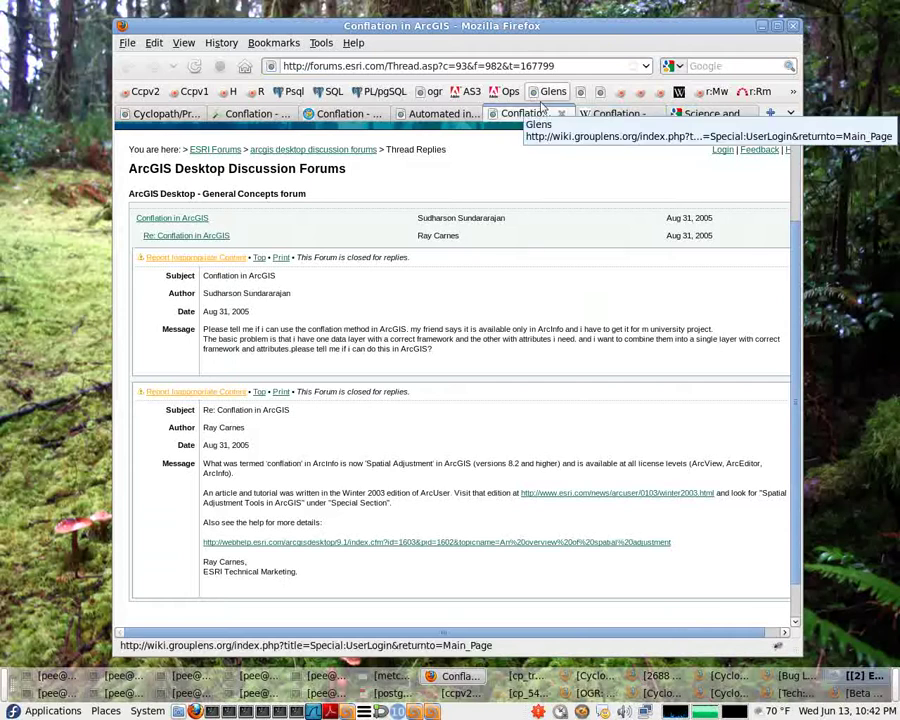
left_click(441, 116)
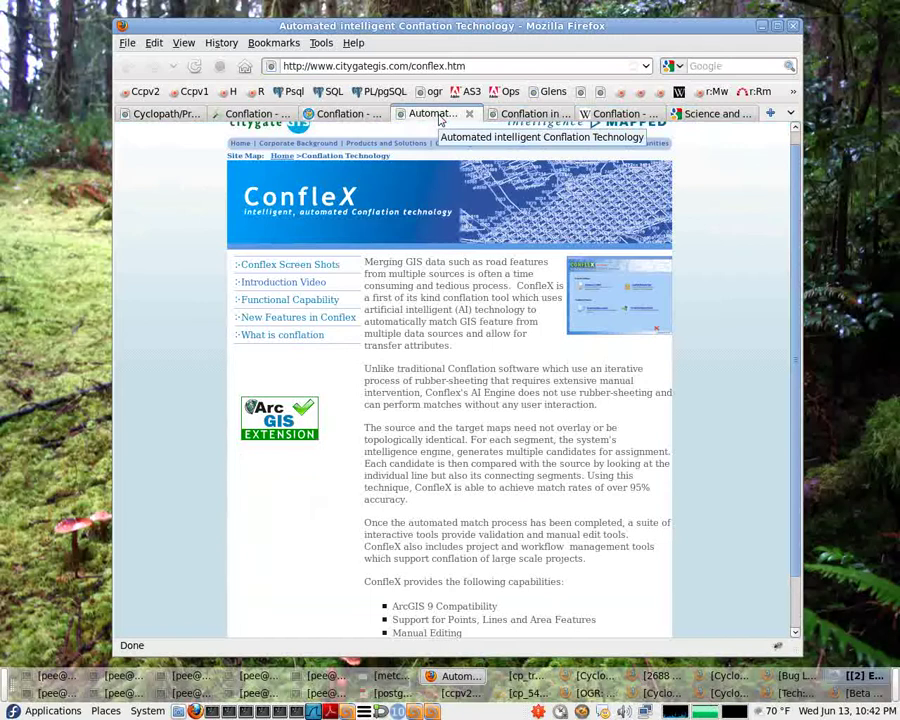
left_click(335, 116)
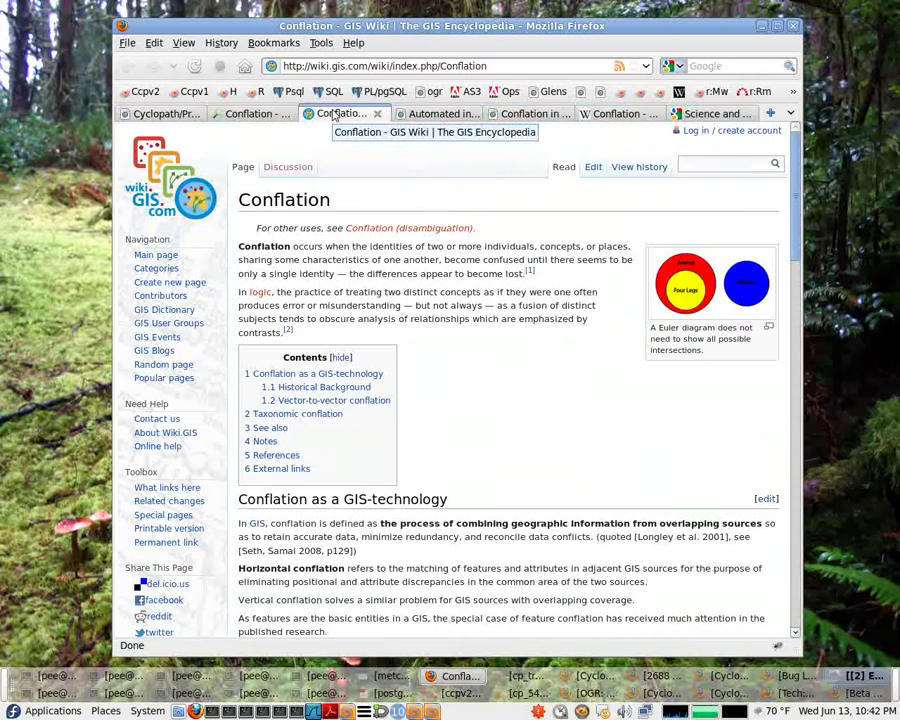
left_click(258, 114)
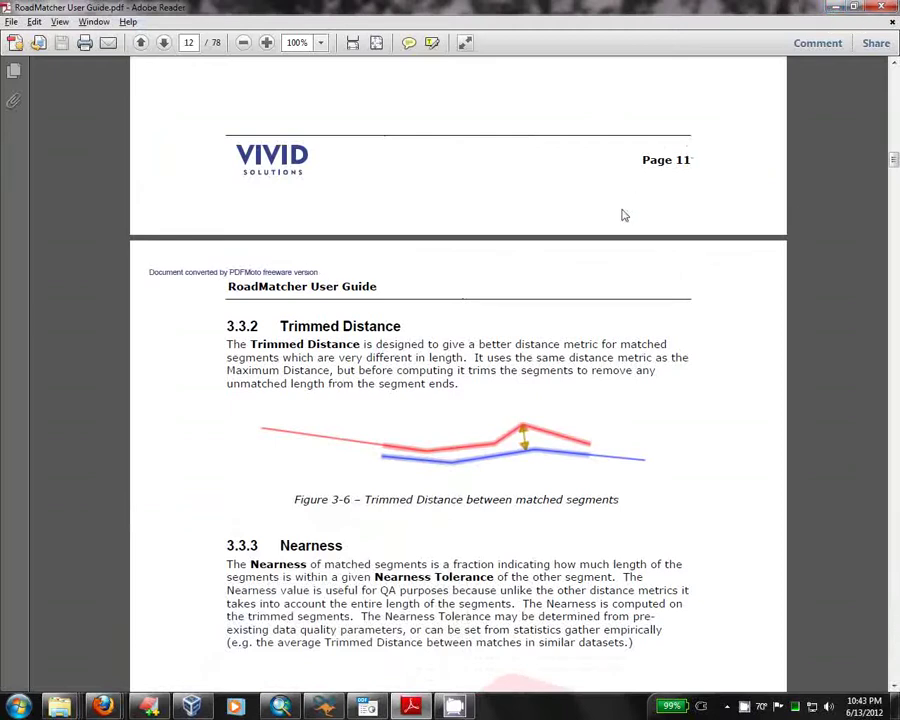
scroll(630, 634, "up", 5)
scroll(600, 330, "up", 1)
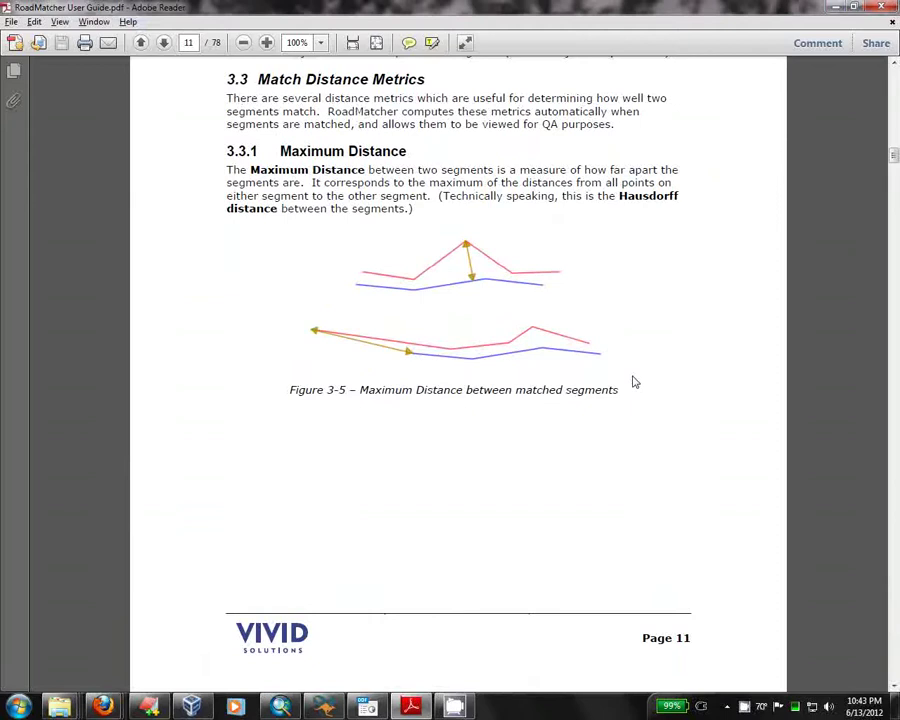
scroll(508, 522, "down", 10)
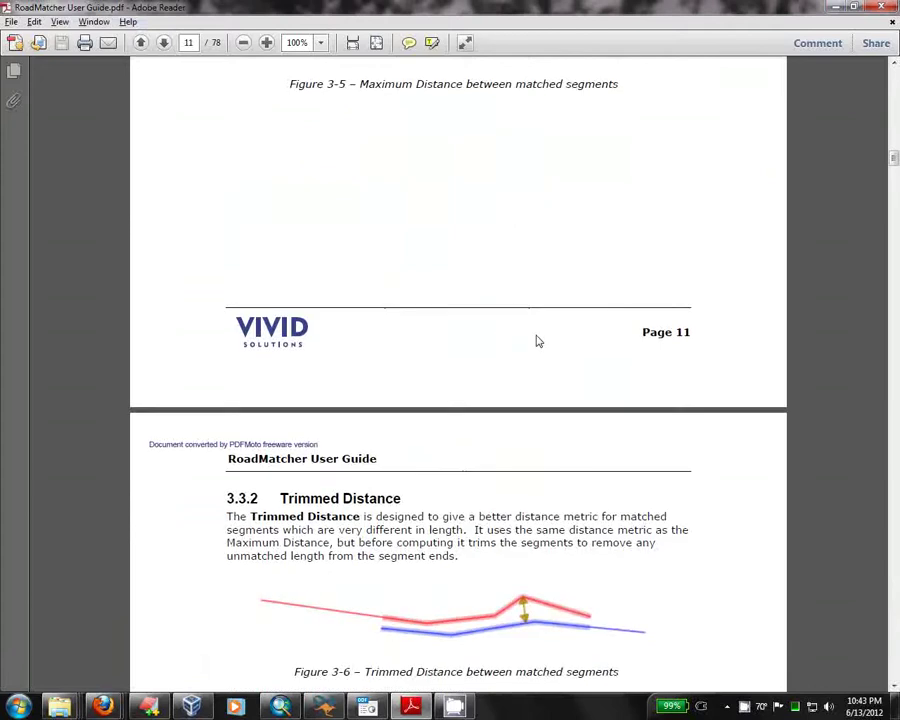
scroll(506, 336, "up", 1)
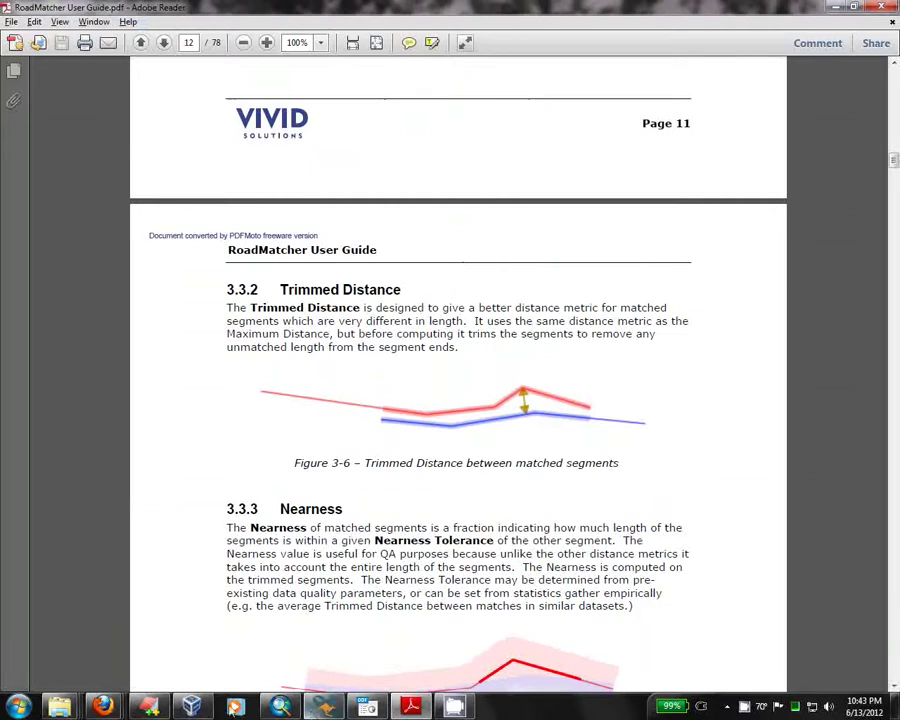
Minimize Reader to reveal OpenJUMP and start RoadMatcher AutoConflate
left_click(400, 700)
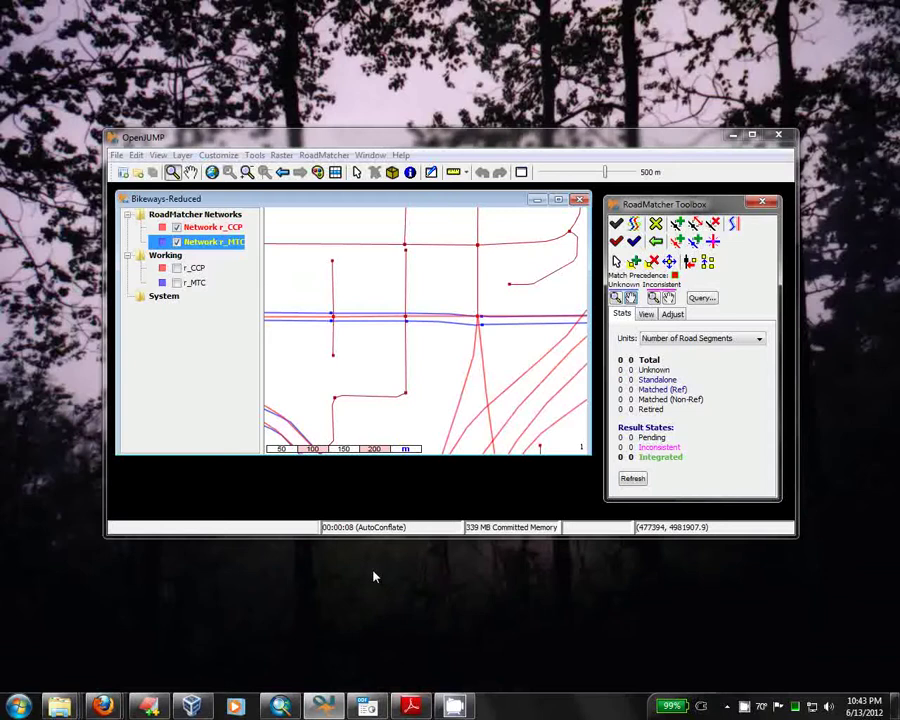
left_click(330, 156)
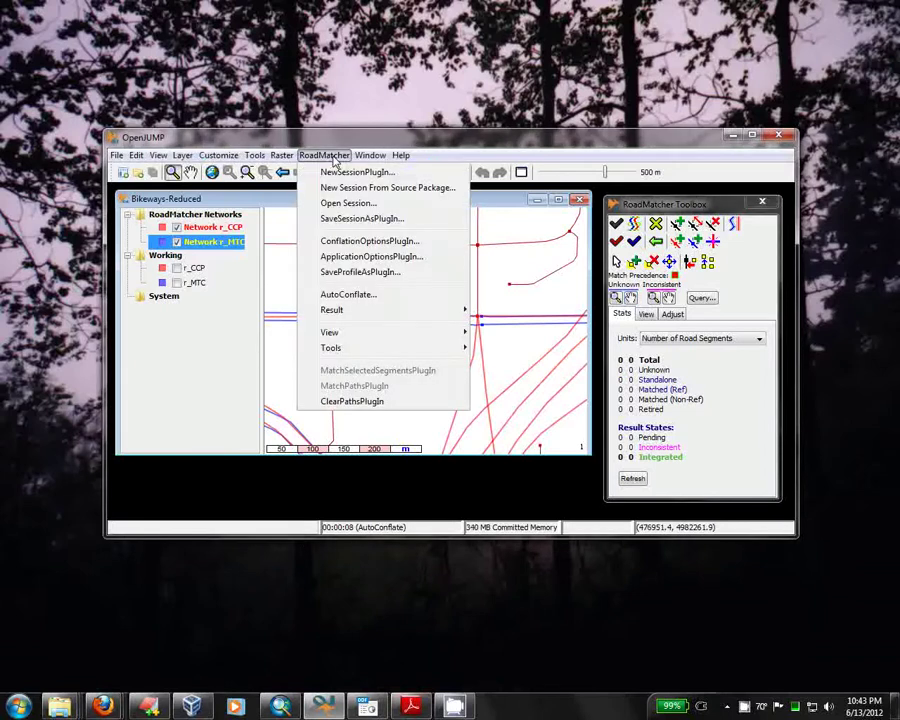
left_click(345, 294)
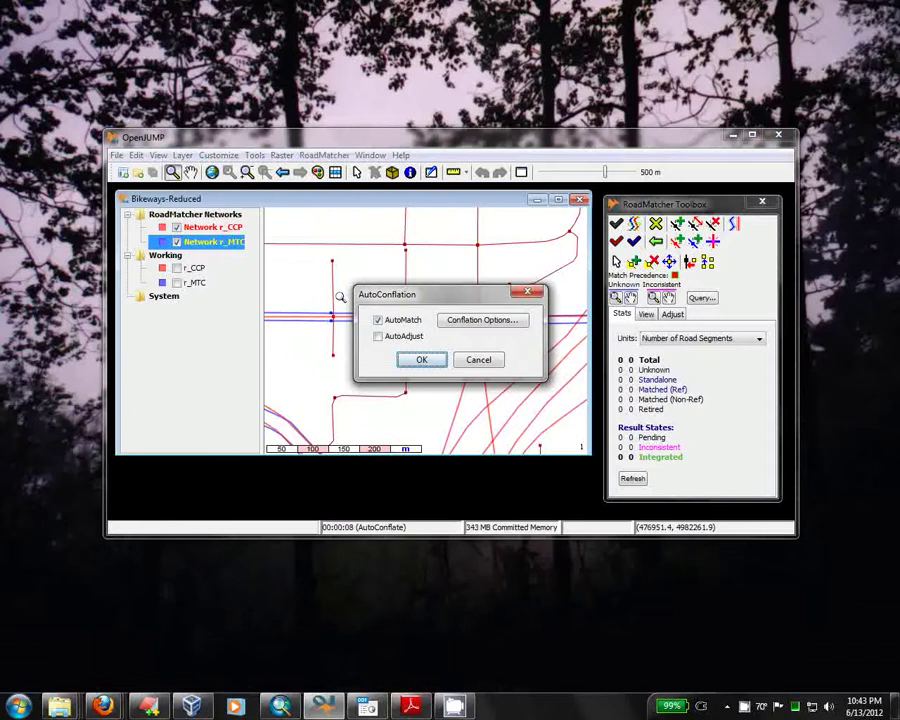
Review the AutoMatch tolerance and adjustment constraint conflation options, leaving them unchanged
left_click(460, 320)
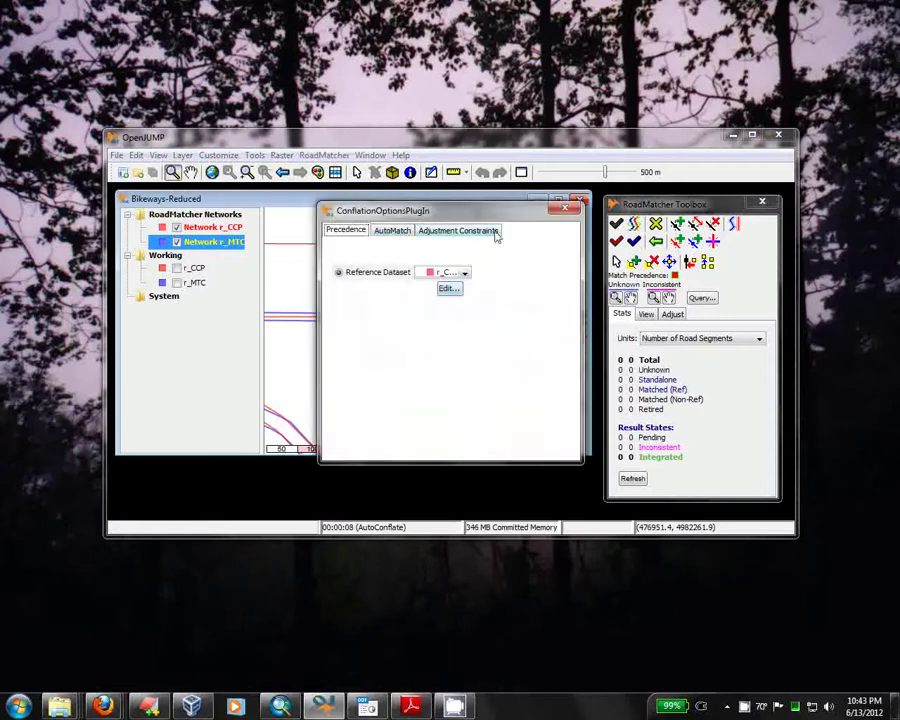
left_click(456, 231)
left_click(395, 231)
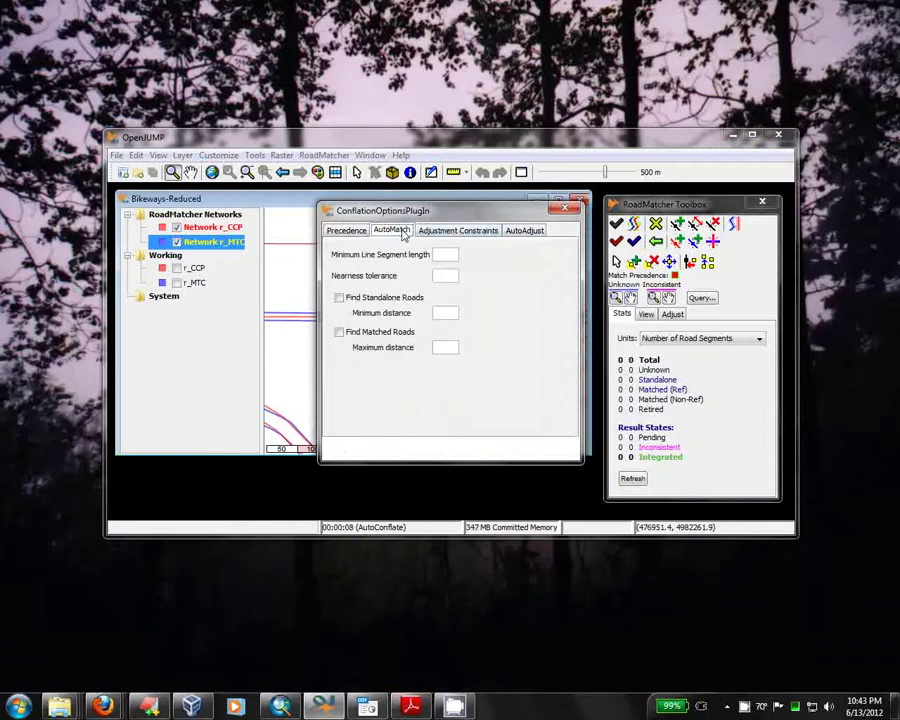
left_click(457, 231)
left_click(470, 444)
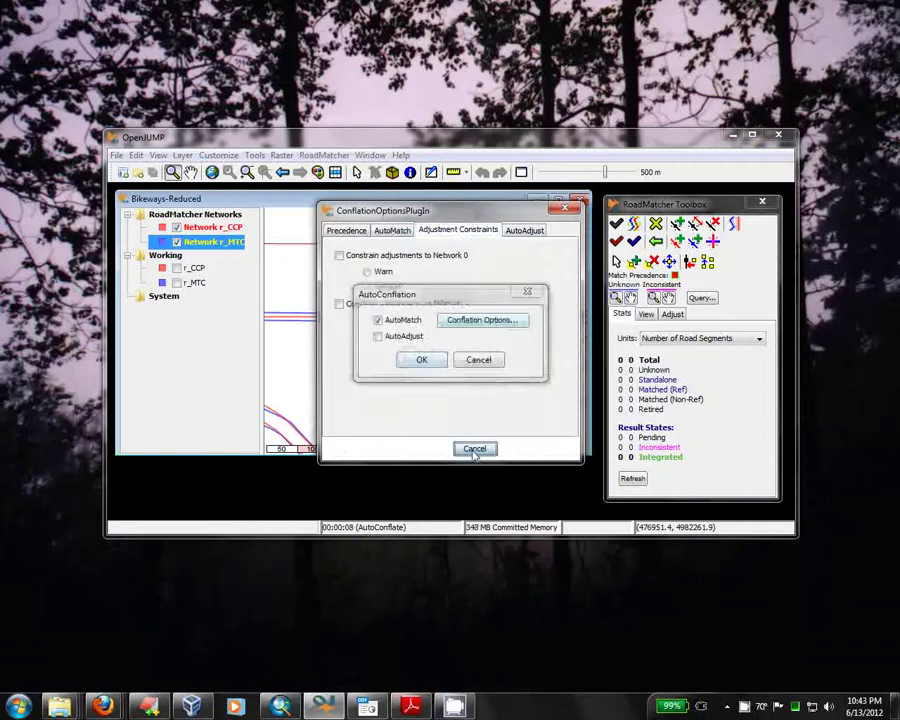
Run AutoConflate, dismiss its Null Pointer Exception error, and cancel the conflation
left_click(416, 356)
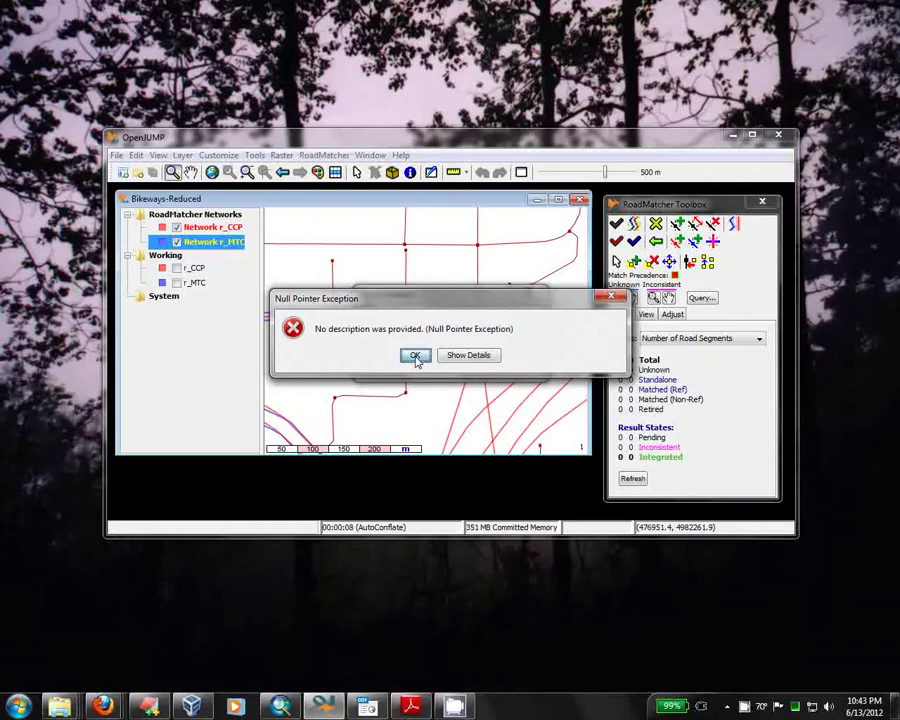
left_click(415, 358)
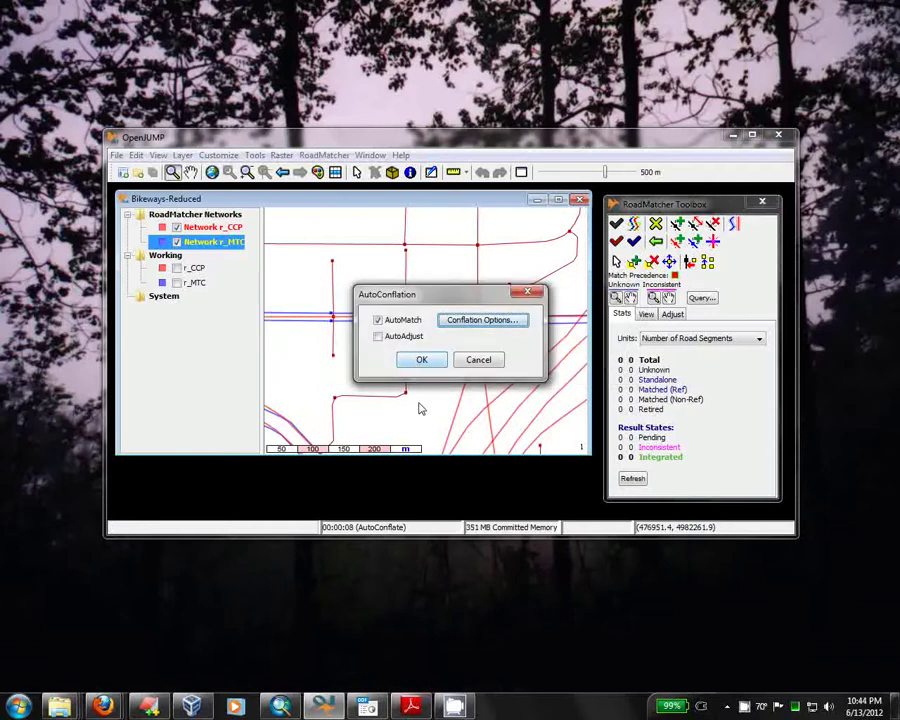
left_click(463, 358)
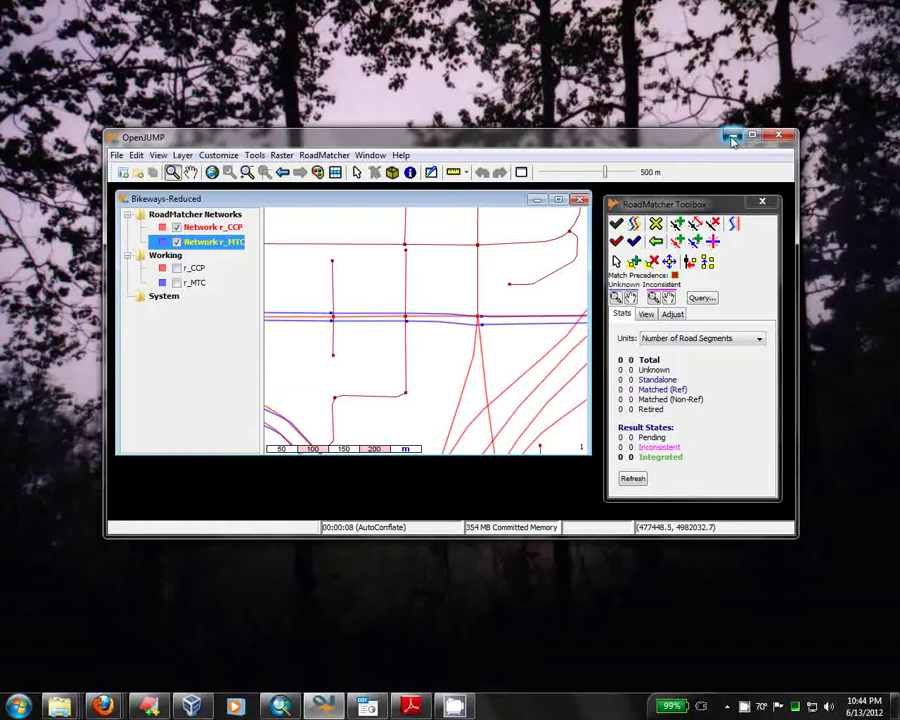
Switch from OpenJUMP to ArcMap and toggle a toolbar through Customize > Toolbars
left_click(733, 137)
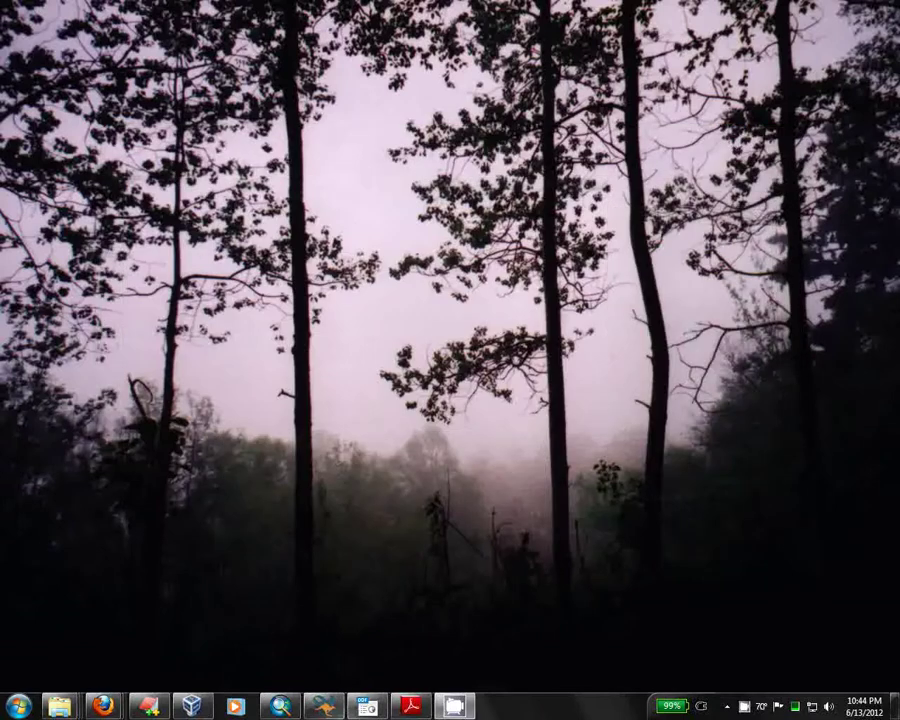
left_click(281, 707)
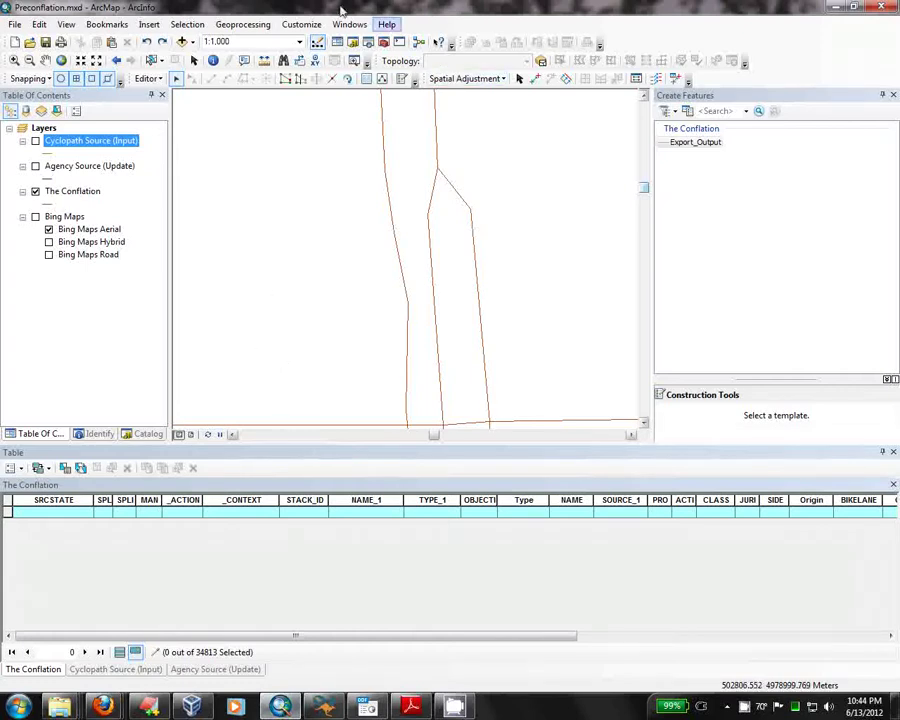
left_click(303, 24)
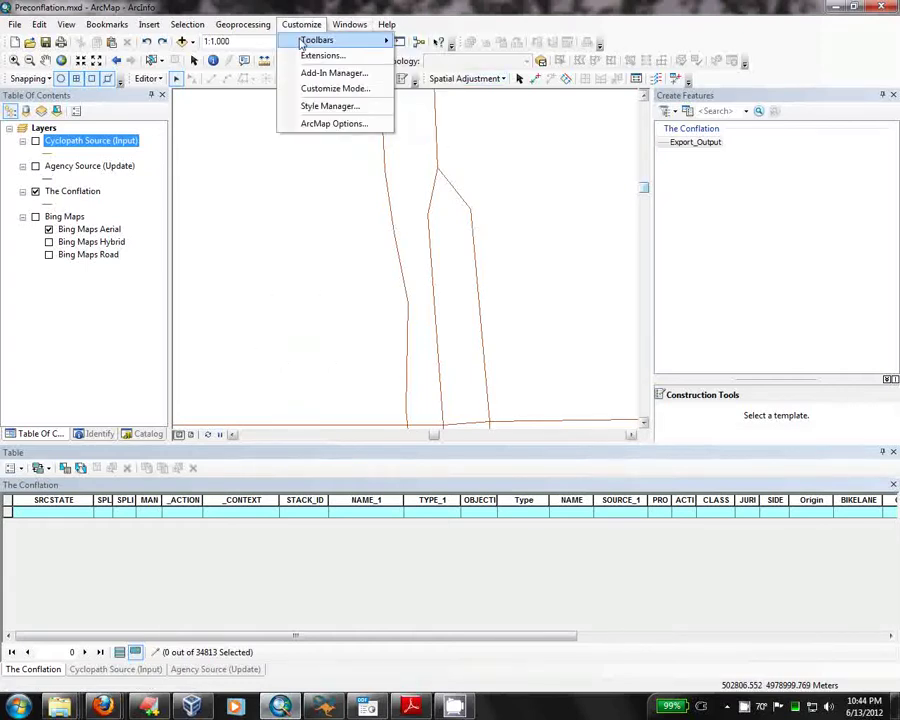
mouse_move(301, 40)
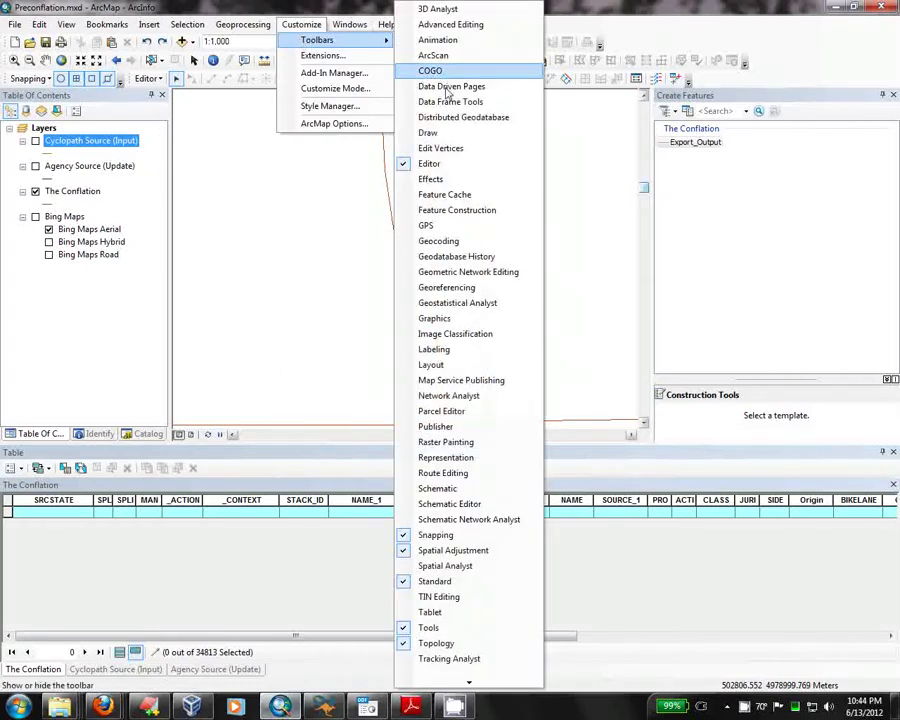
left_click(489, 555)
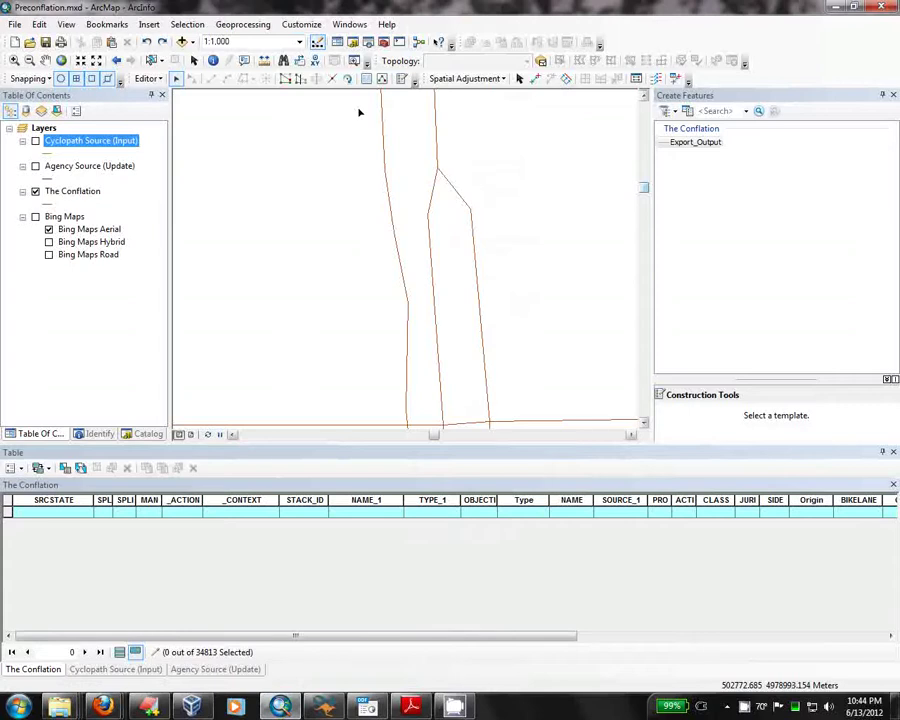
left_click(304, 24)
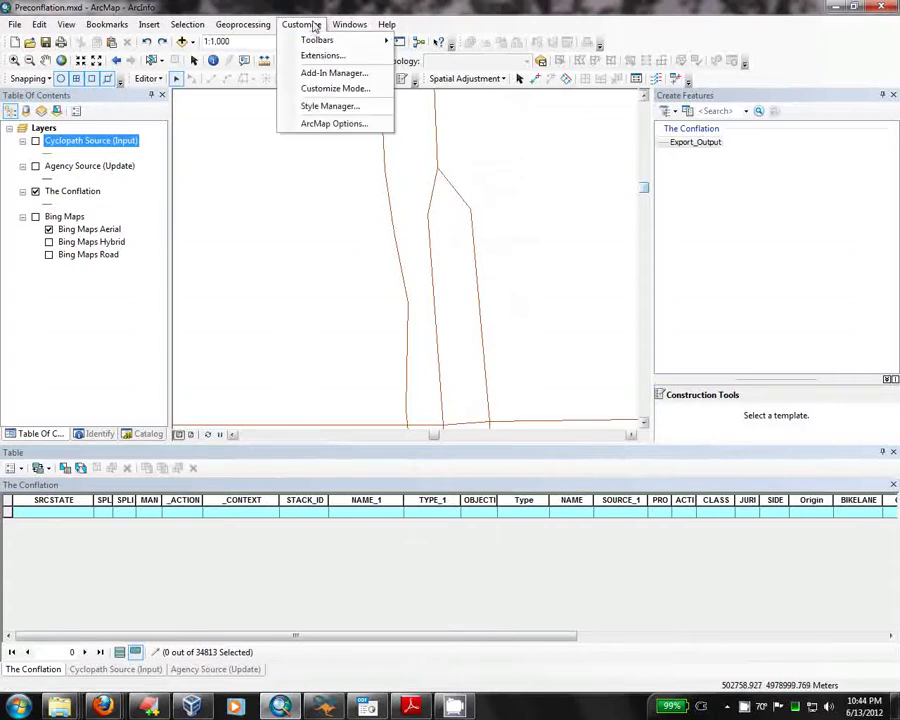
In Customize Mode's keyboard settings, check the Attribute Transfer Tool's shortcut
left_click(351, 92)
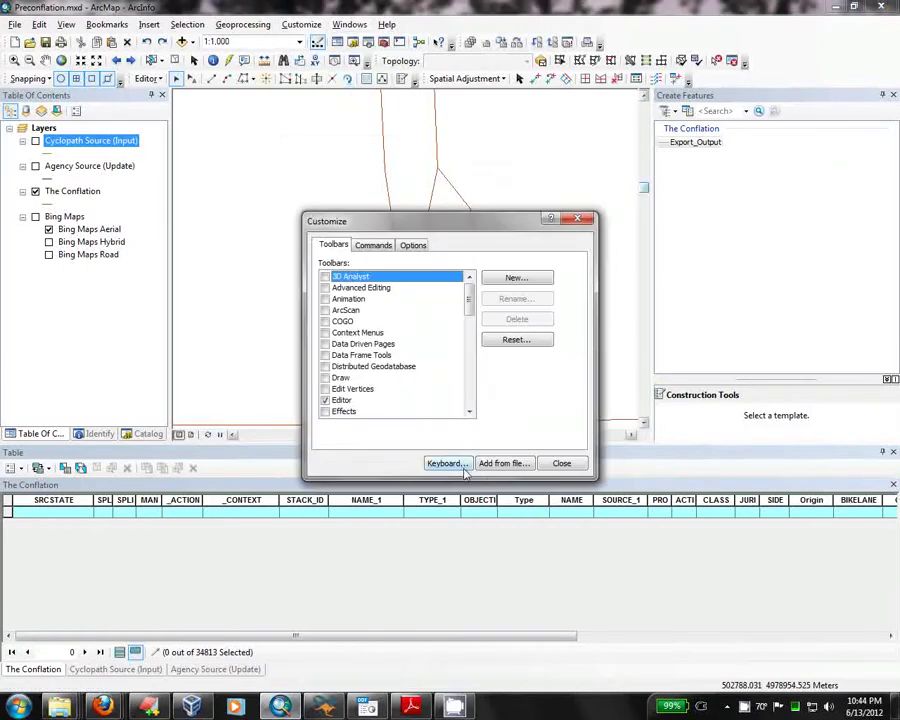
left_click(458, 464)
left_click(363, 316)
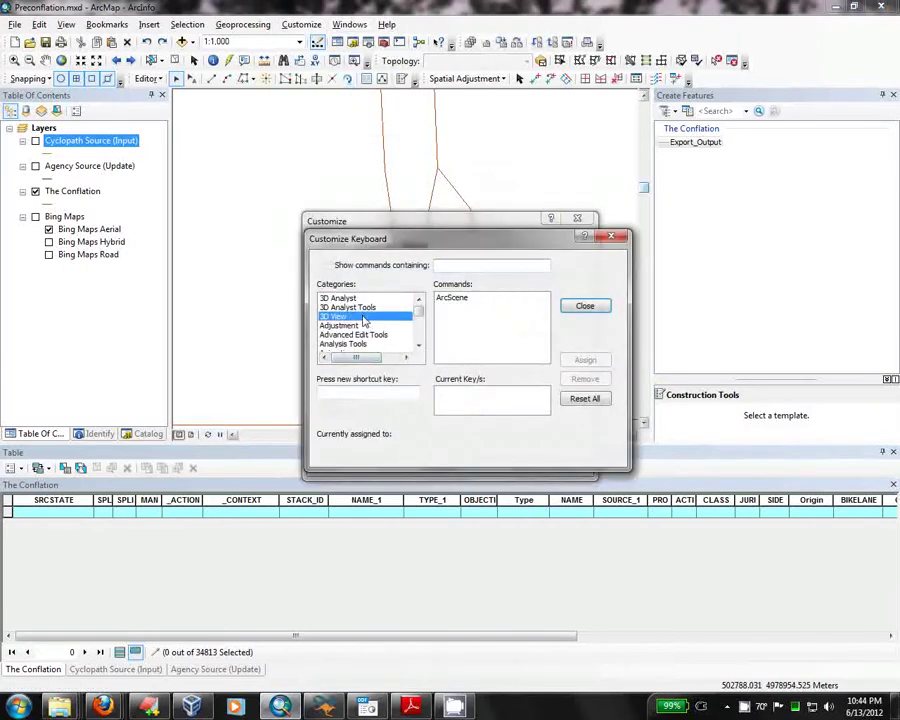
key("b")
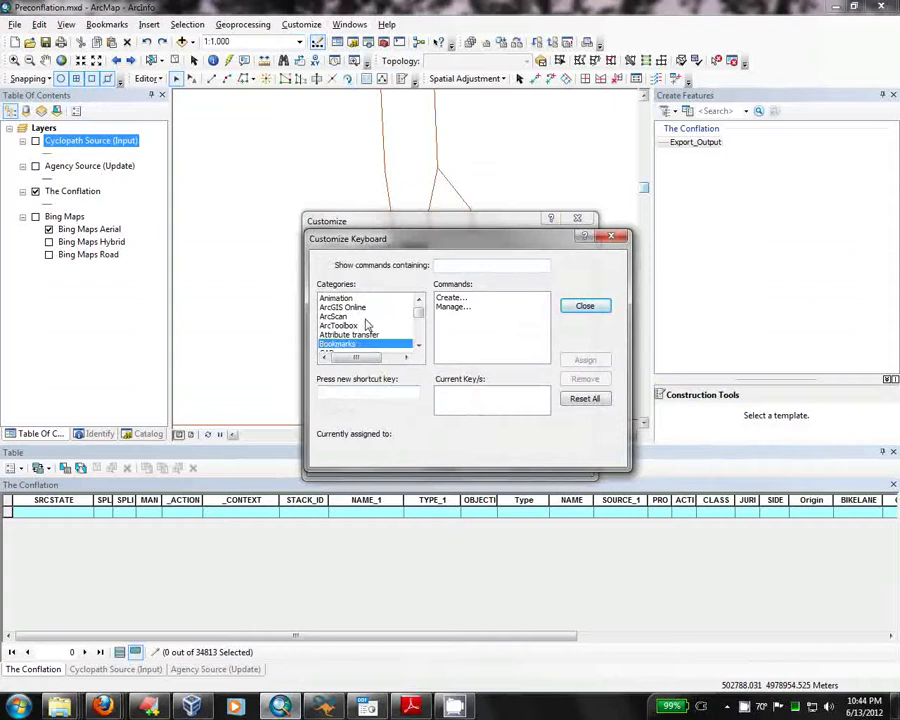
key("Up")
left_click(484, 307)
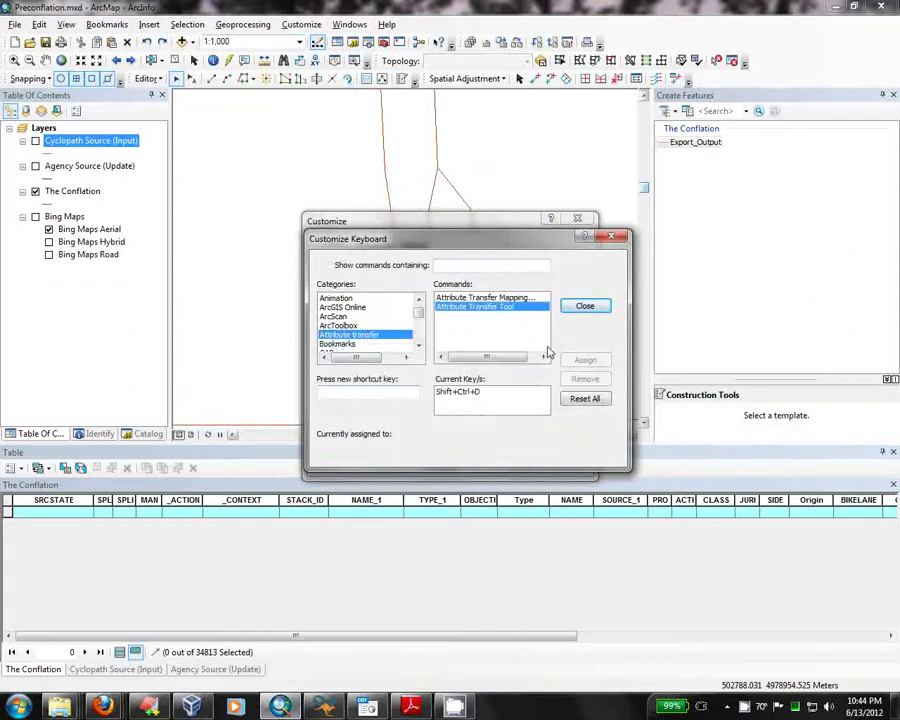
Browse the Bookmarks, File and Editor categories, check the Edit Tool shortcut, and close Keyboard
left_click(372, 344)
scroll(372, 344, "down", 3)
left_click(372, 344)
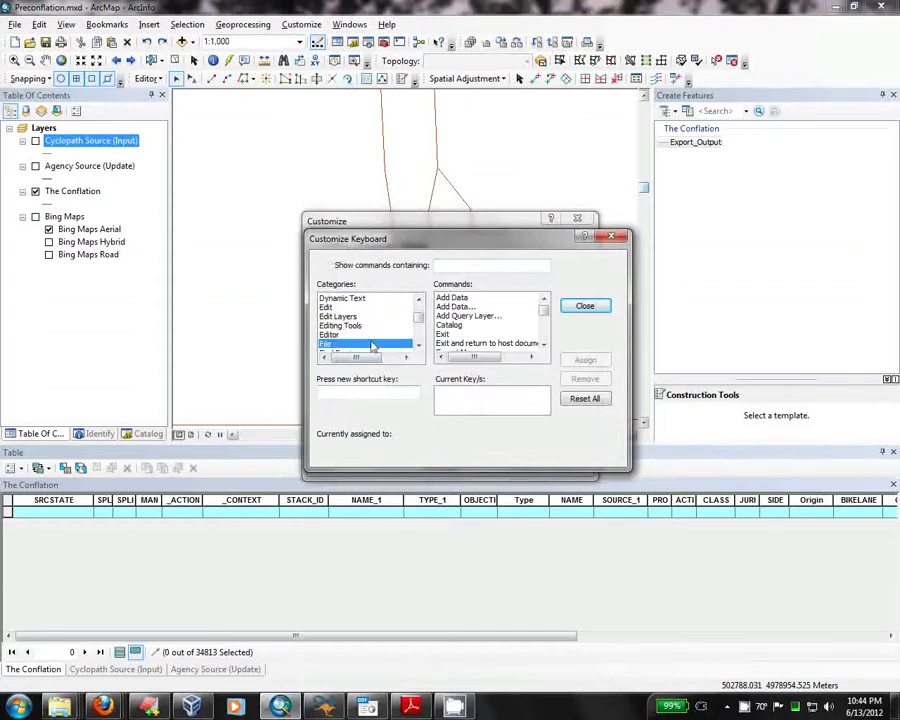
left_click(376, 336)
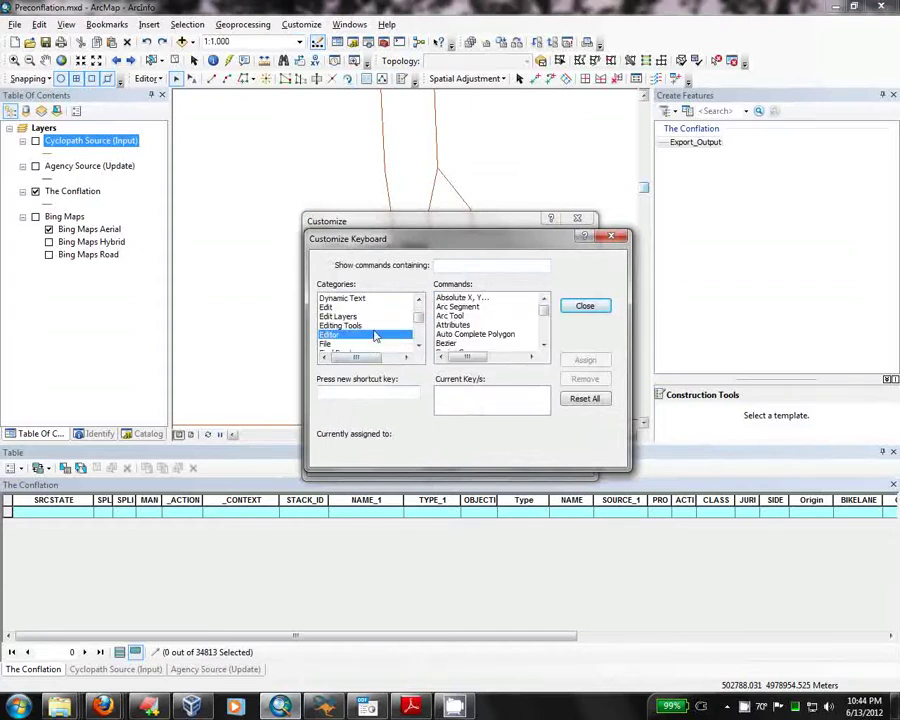
left_click(474, 334)
key("e")
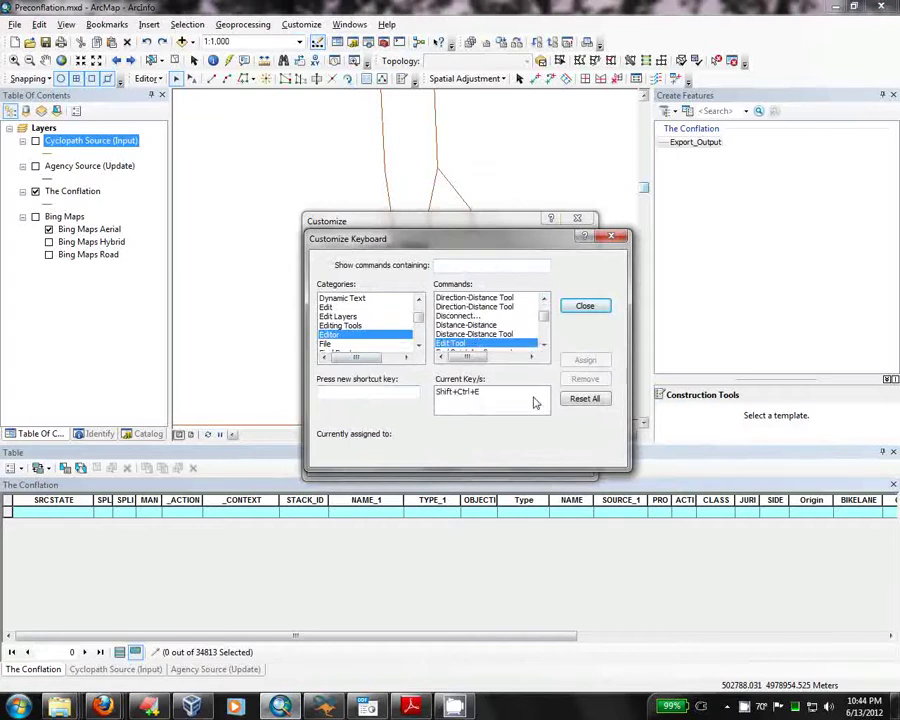
left_click(585, 306)
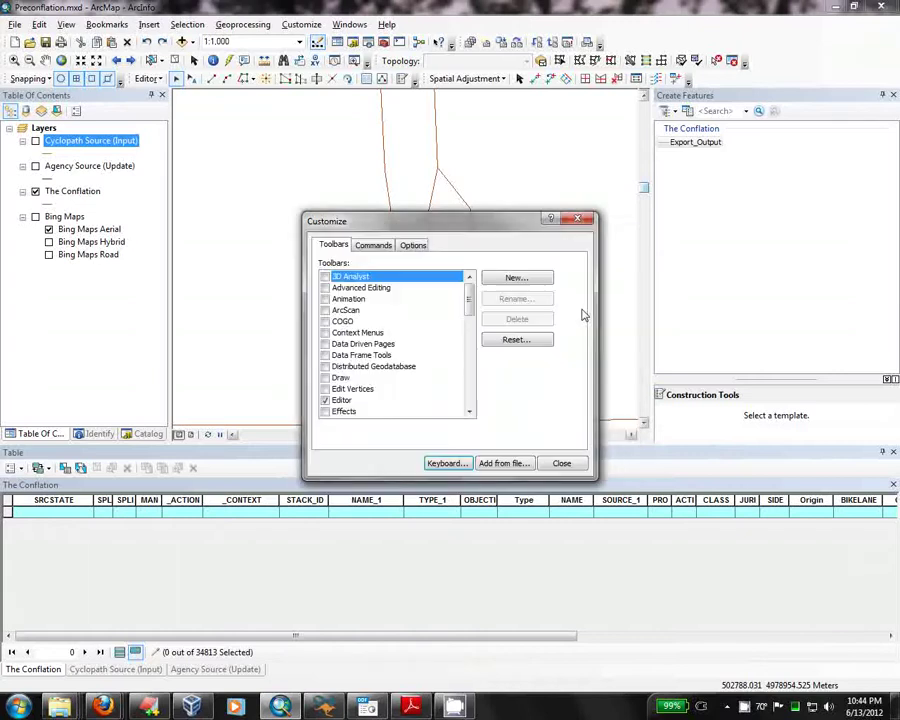
Close the Customize dialog, then zoom and pan so the road fork sits mid-view
left_click(557, 464)
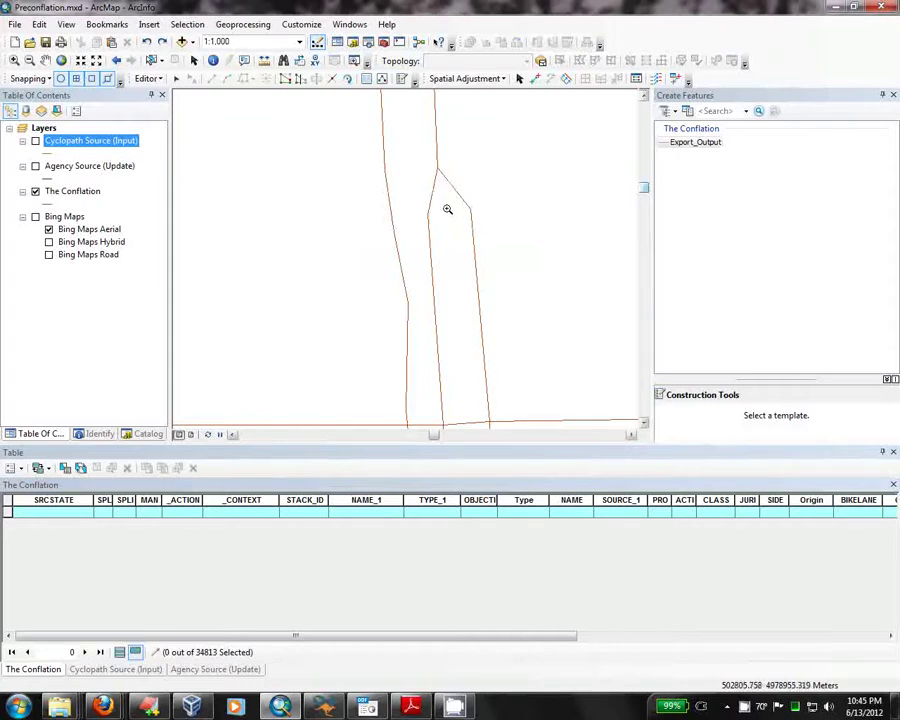
scroll(446, 207, "up", 1)
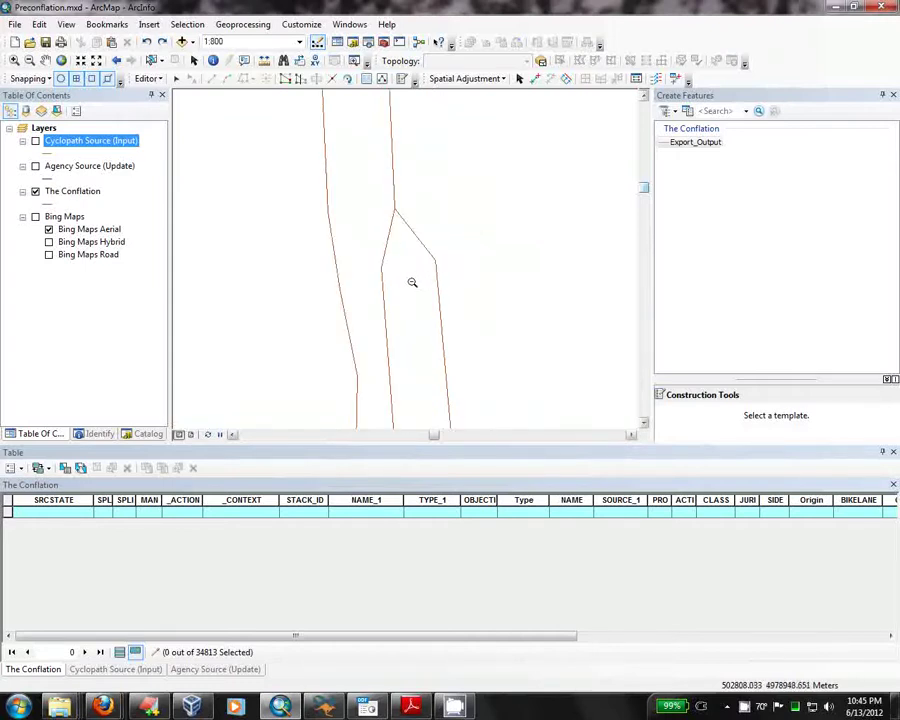
scroll(411, 273, "down", 1)
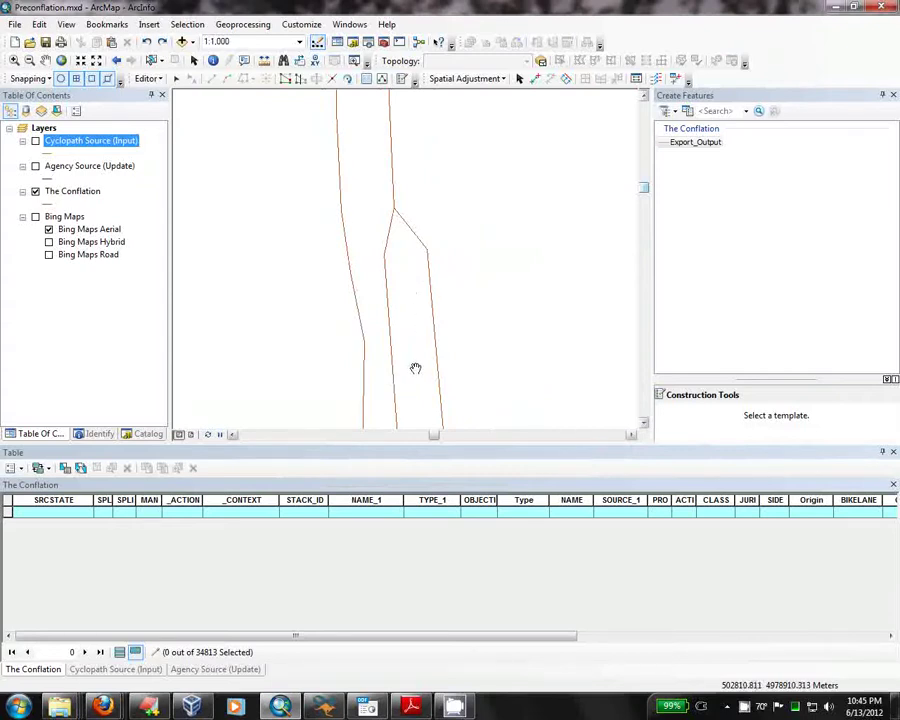
left_click_drag(411, 368, 488, 315)
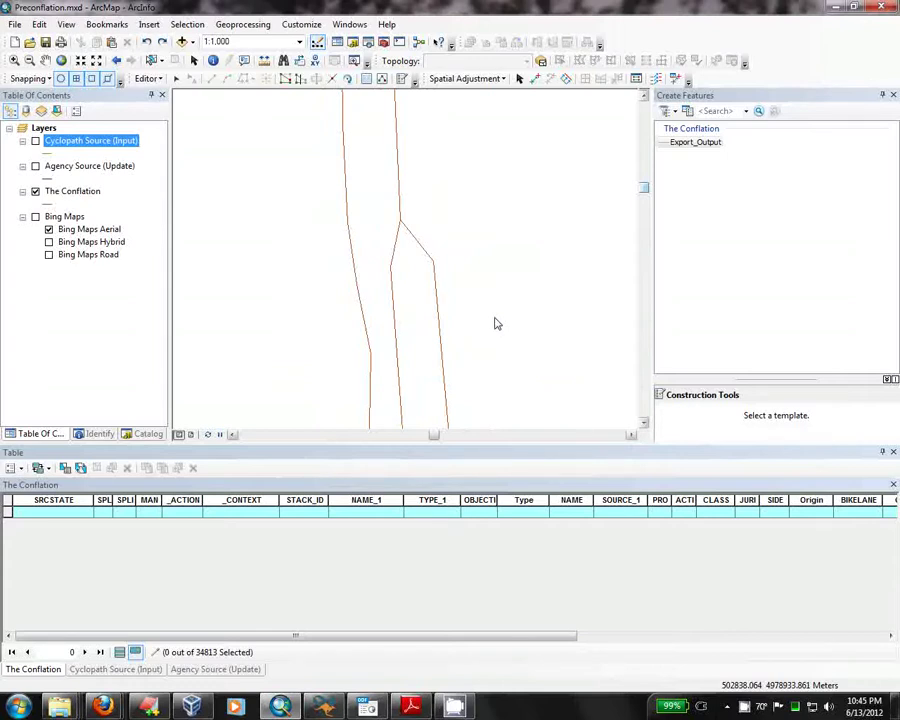
left_click(504, 78)
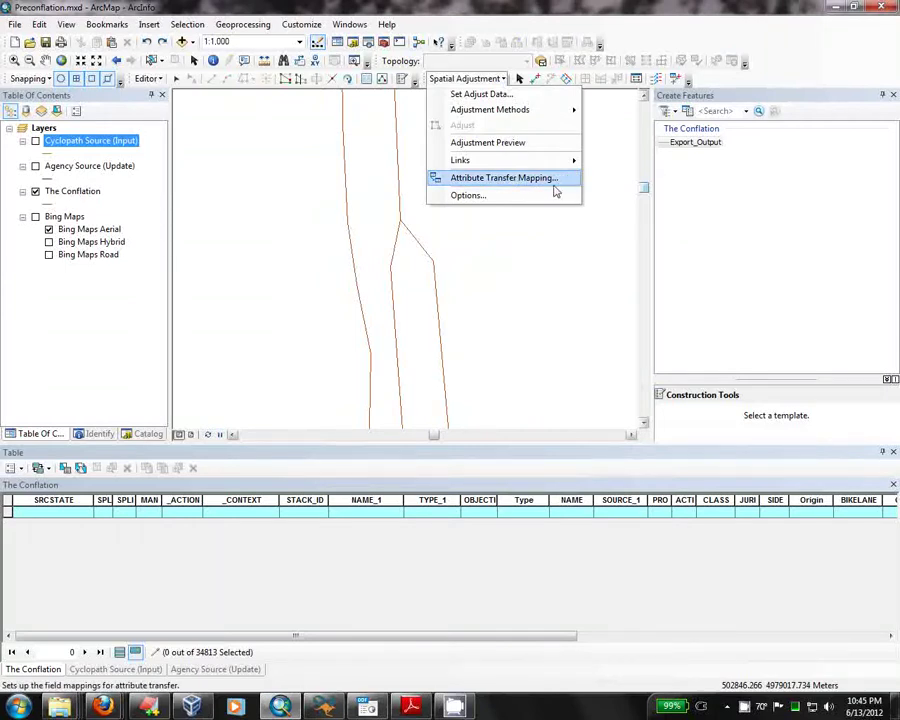
left_click(554, 184)
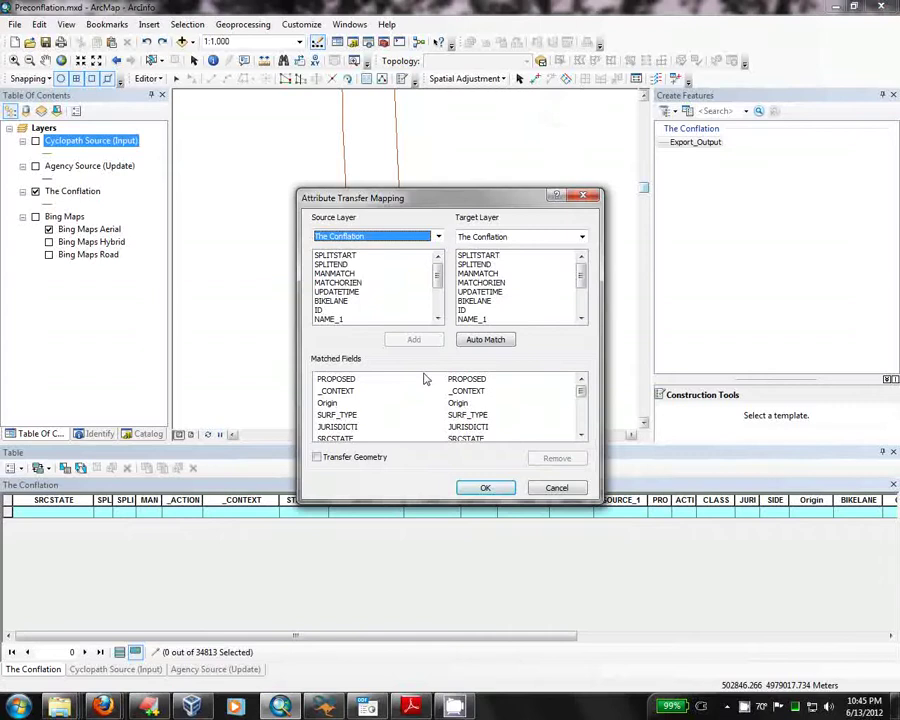
mouse_move(580, 390)
left_mouse_down()
mouse_move(582, 430)
mouse_move(578, 389)
left_mouse_up()
left_click(439, 237)
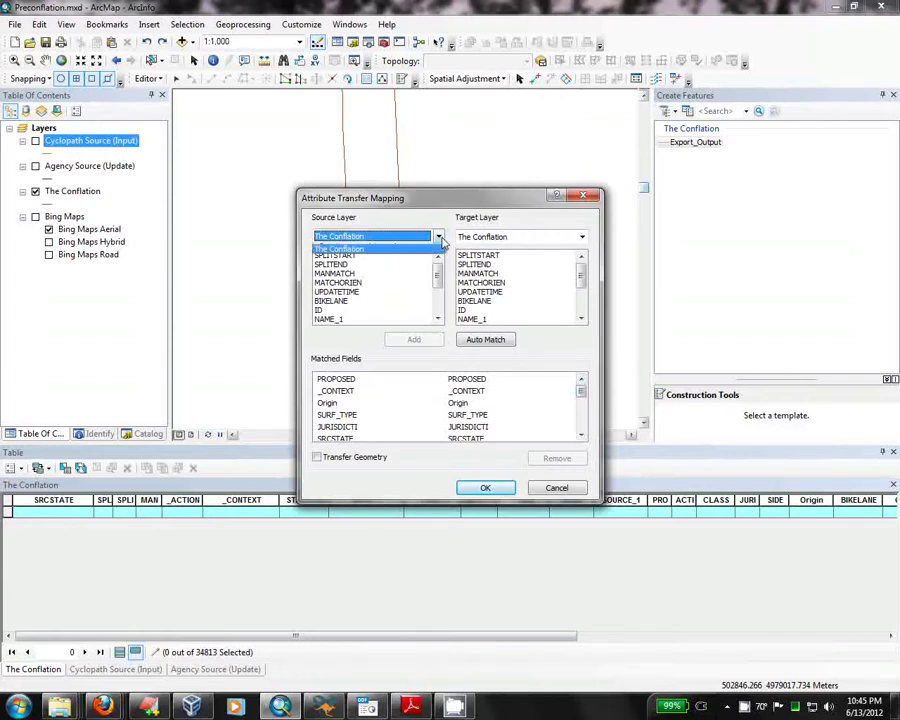
left_click(582, 238)
left_click(582, 238)
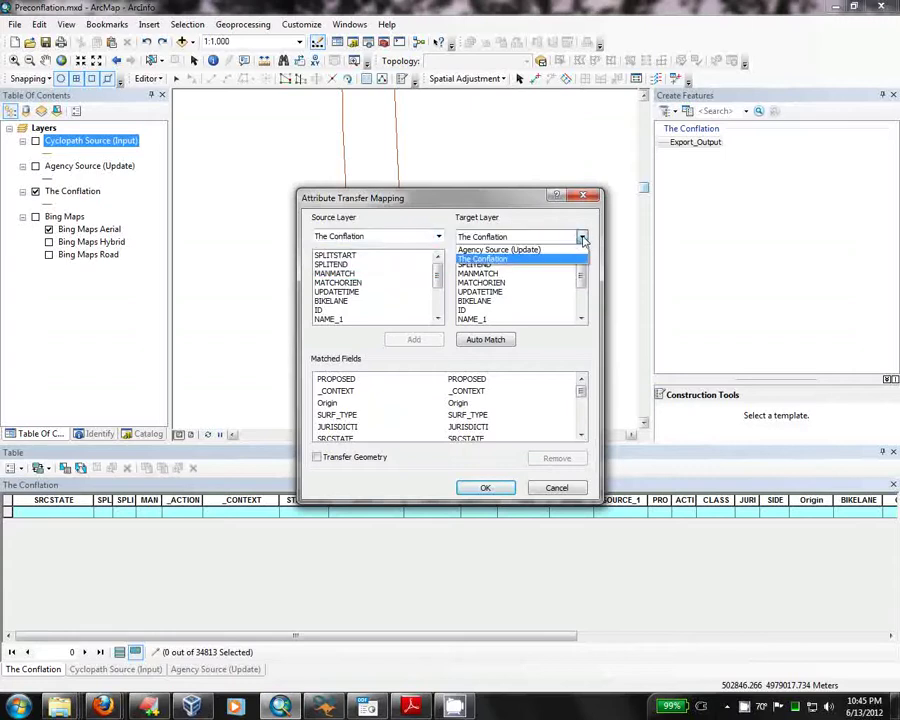
left_click(532, 217)
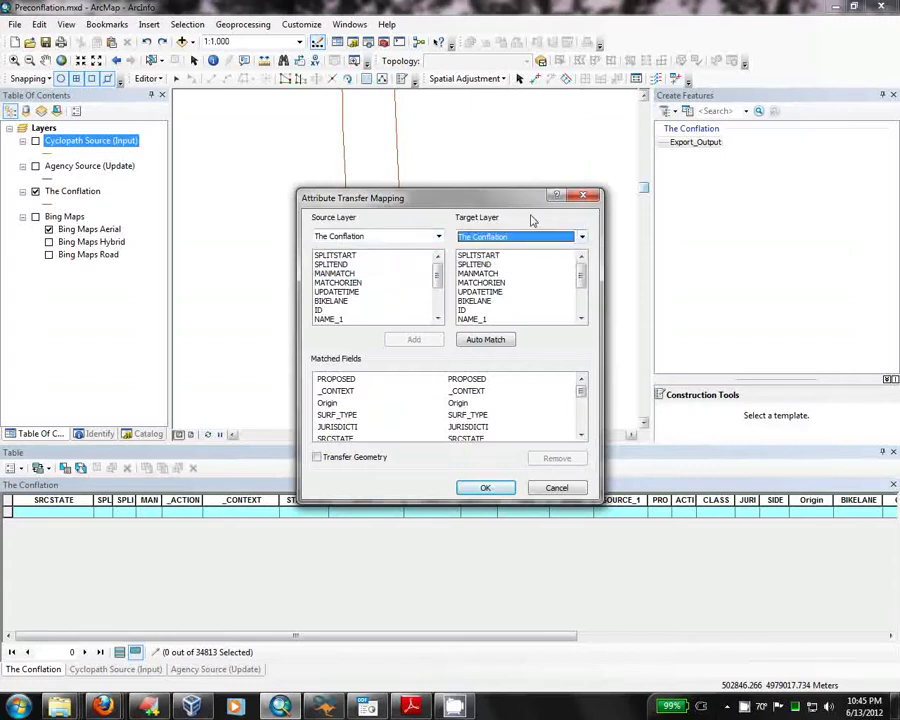
left_click(557, 488)
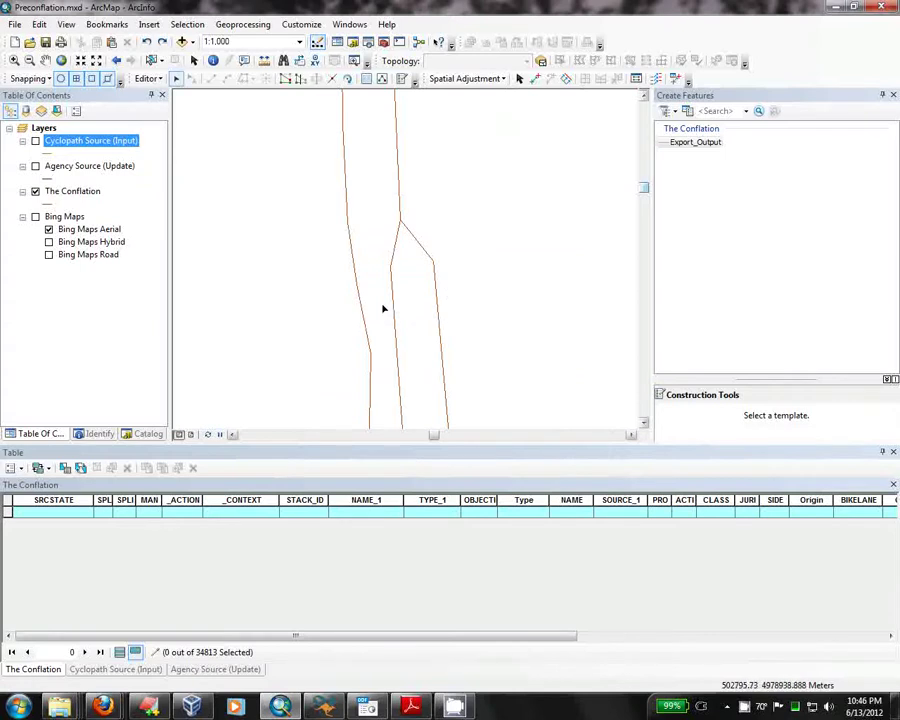
Box-select both Hadley Ave N segments and flash their Standalone and Matched (Reference) rows on the map
left_click_drag(376, 300, 506, 304)
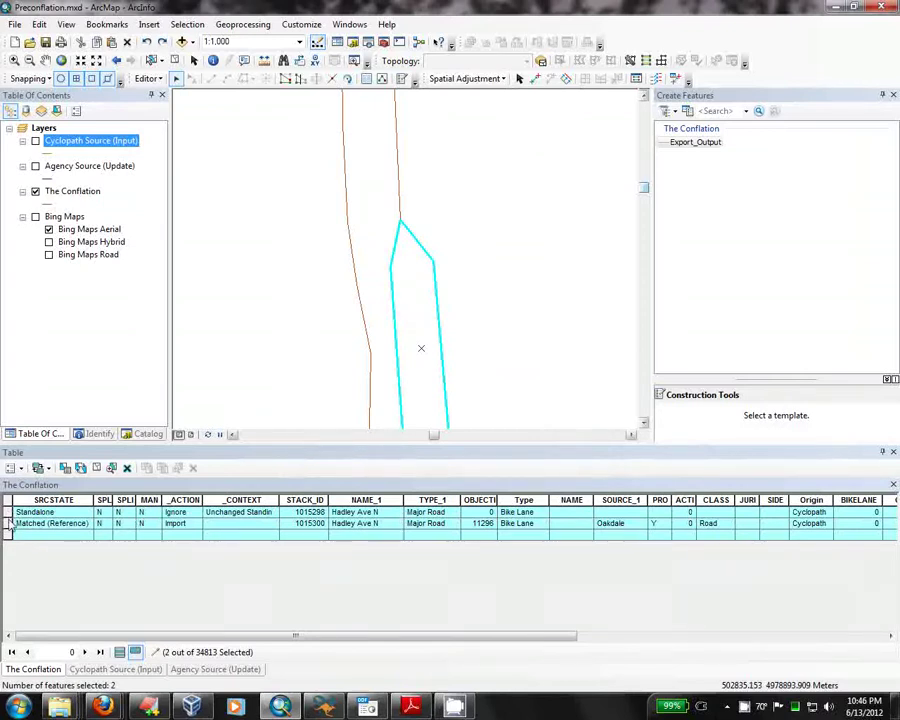
left_click(7, 523)
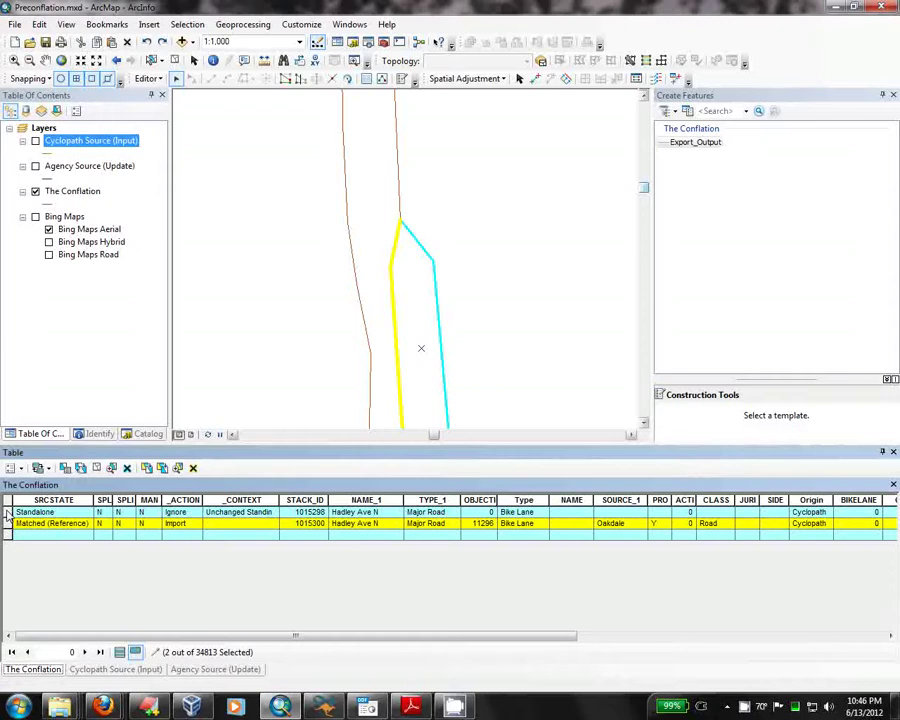
left_click(7, 512)
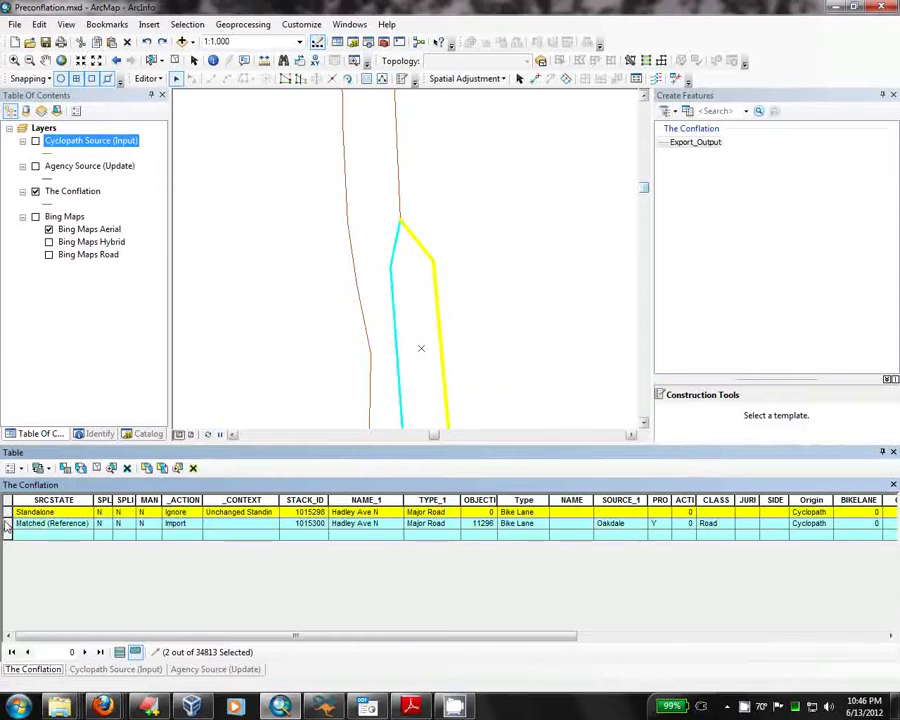
left_click(7, 522)
left_click(8, 512)
left_click(9, 524)
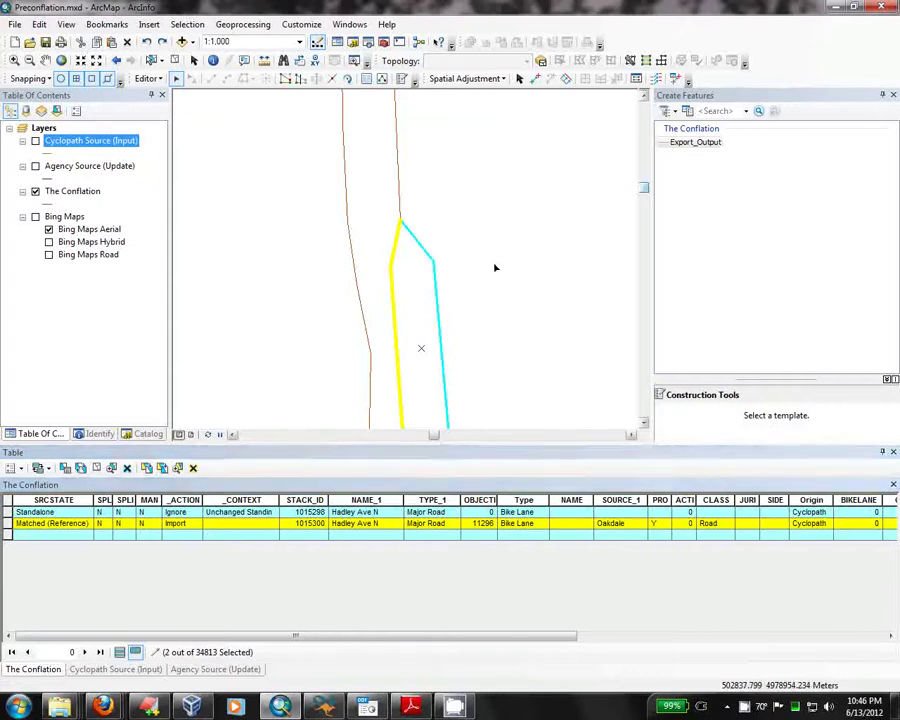
left_click(373, 332)
left_click_drag(373, 332, 482, 297)
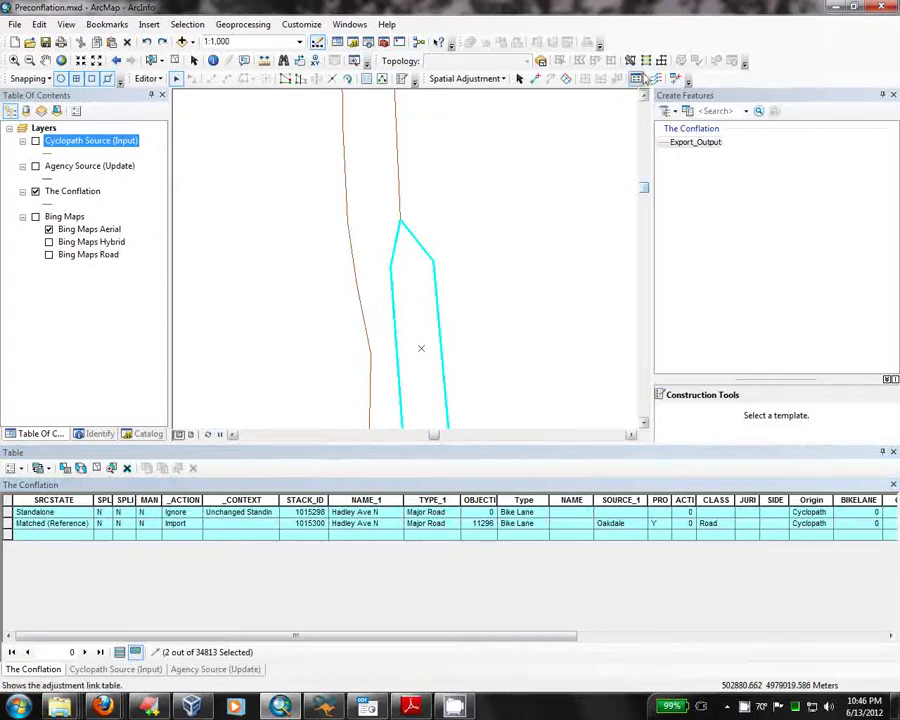
Copy the Matched segment's attributes (Import, 11296, Oakdale, Y, Road) onto the Standalone segment with Attribute Transfer
left_click(675, 79)
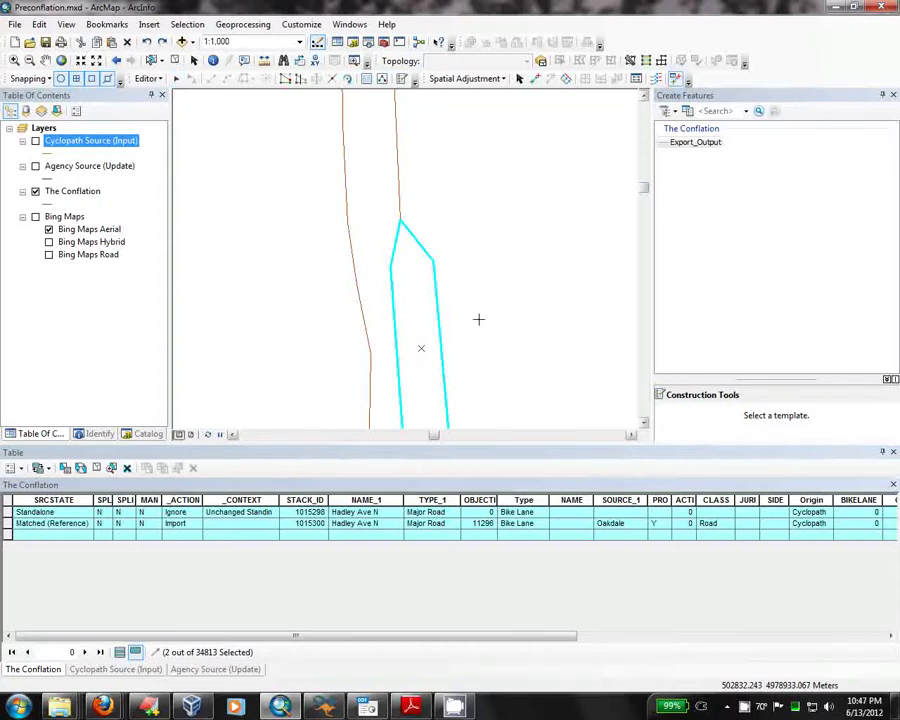
left_click(393, 310)
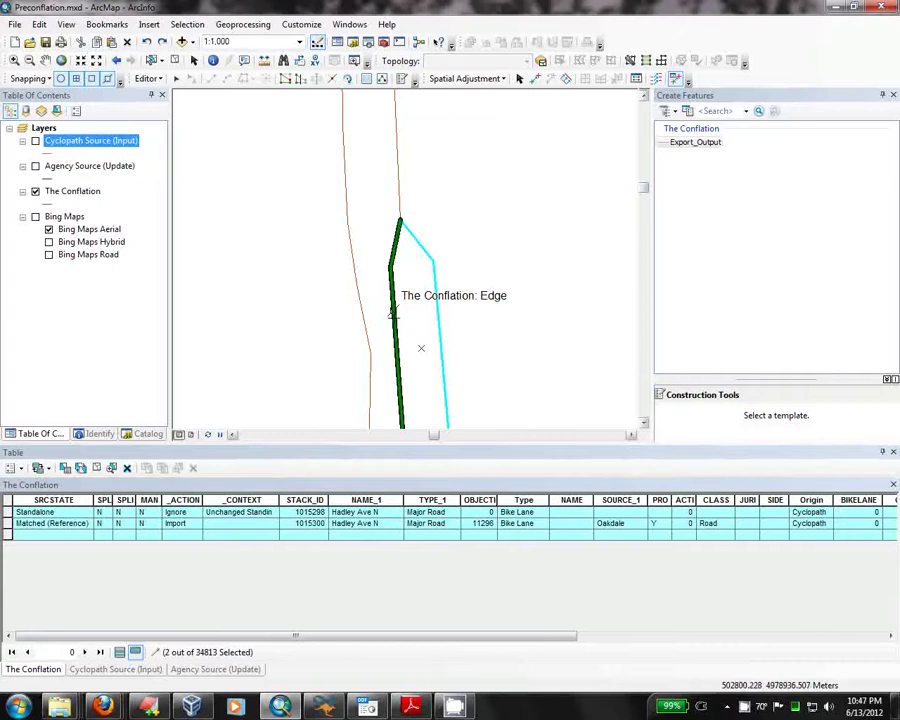
left_click(393, 310)
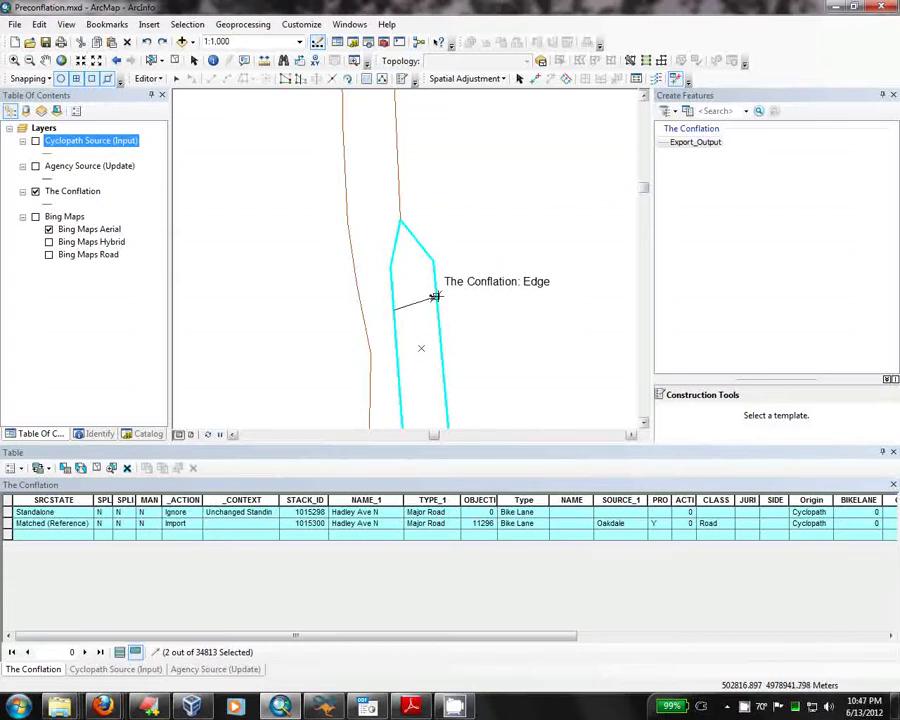
left_click(435, 296)
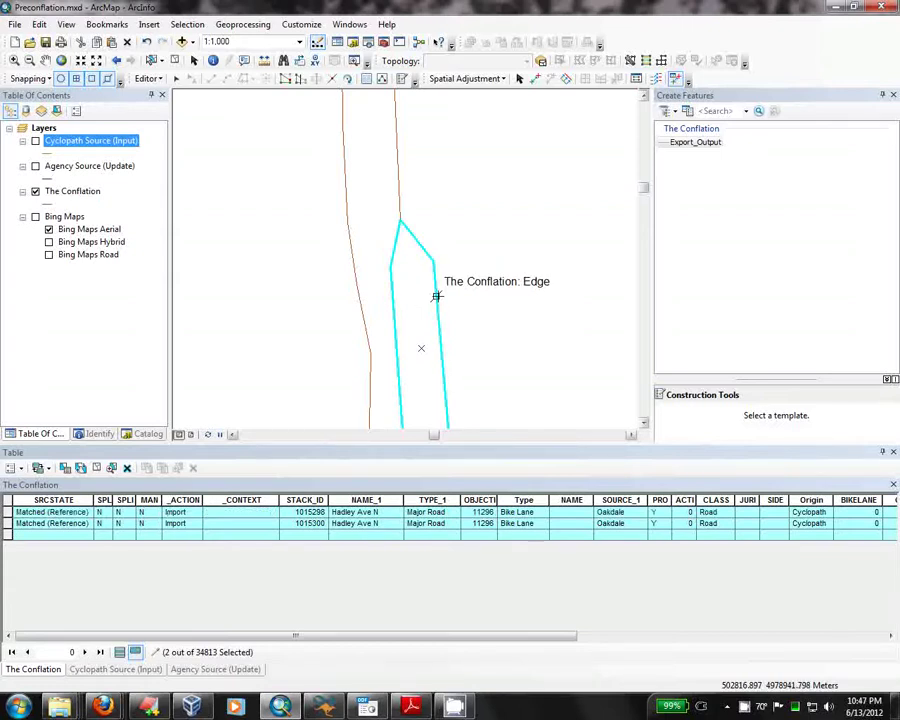